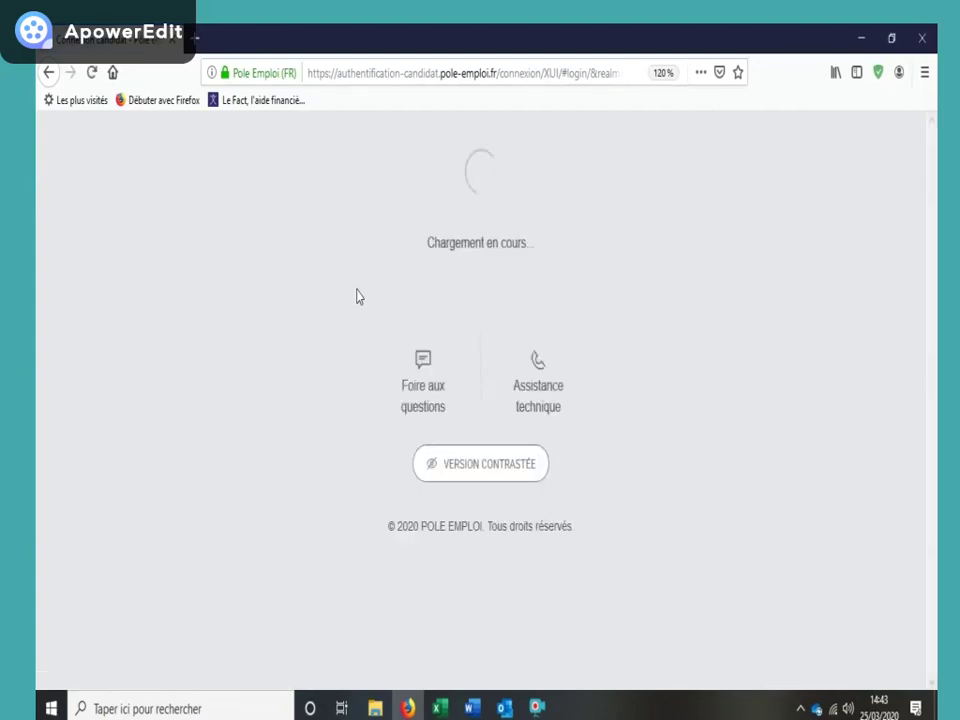
Step: Sign in with the candidate username and password, declining Firefox's offer to save the login
{"action": "scroll", "coordinate": [407, 449], "scroll_direction": "down", "scroll_amount": 2}
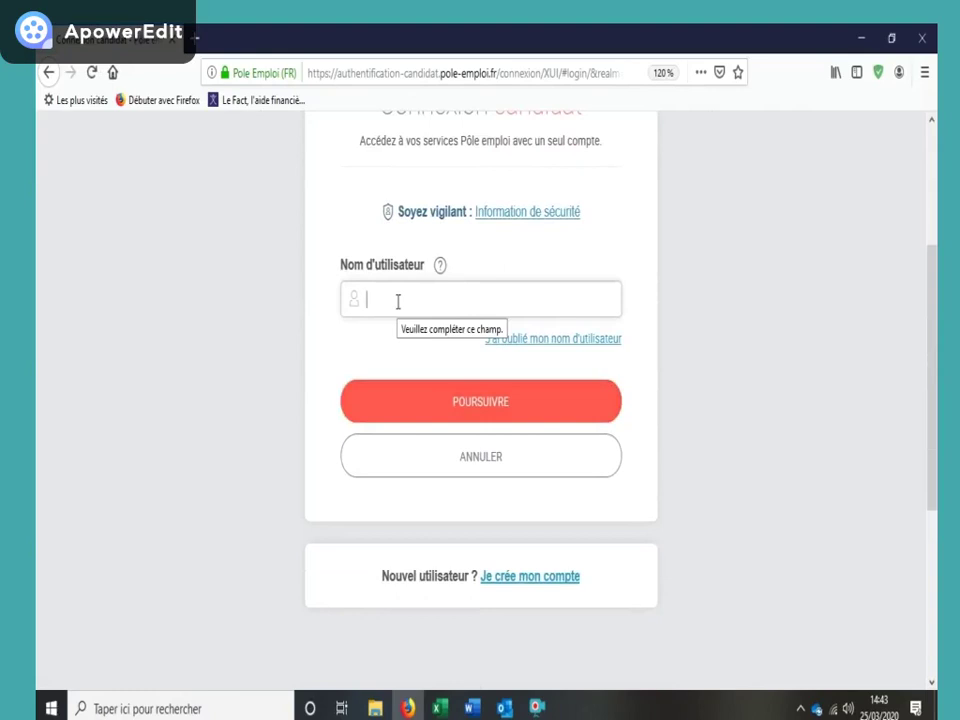
{"action": "type", "text": "giegen"}
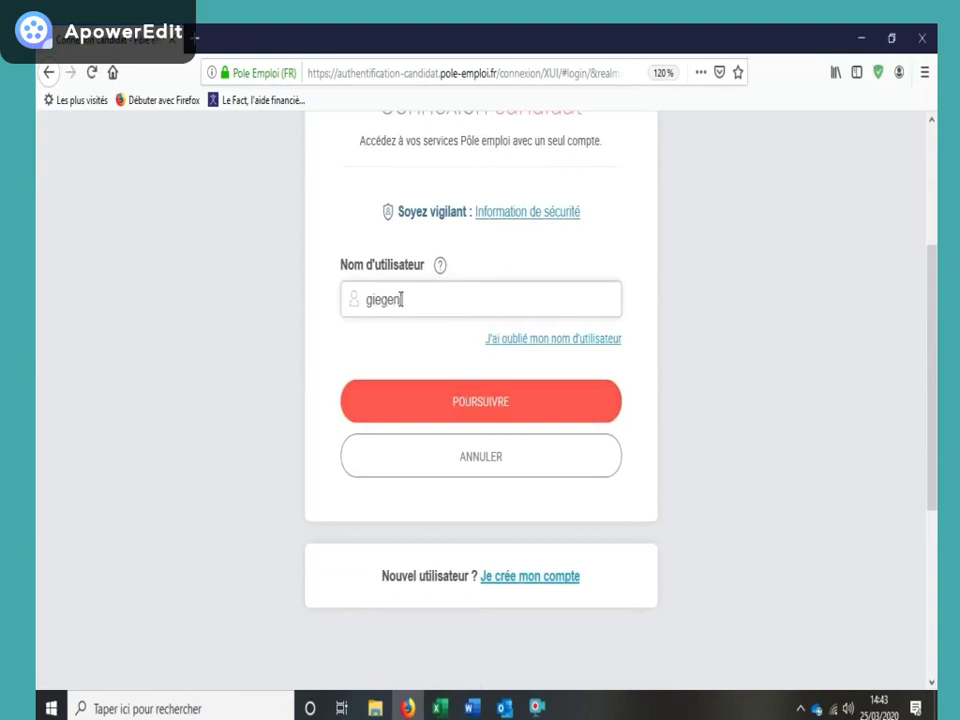
{"action": "type", "text": "ius"}
{"action": "left_click", "coordinate": [433, 386]}
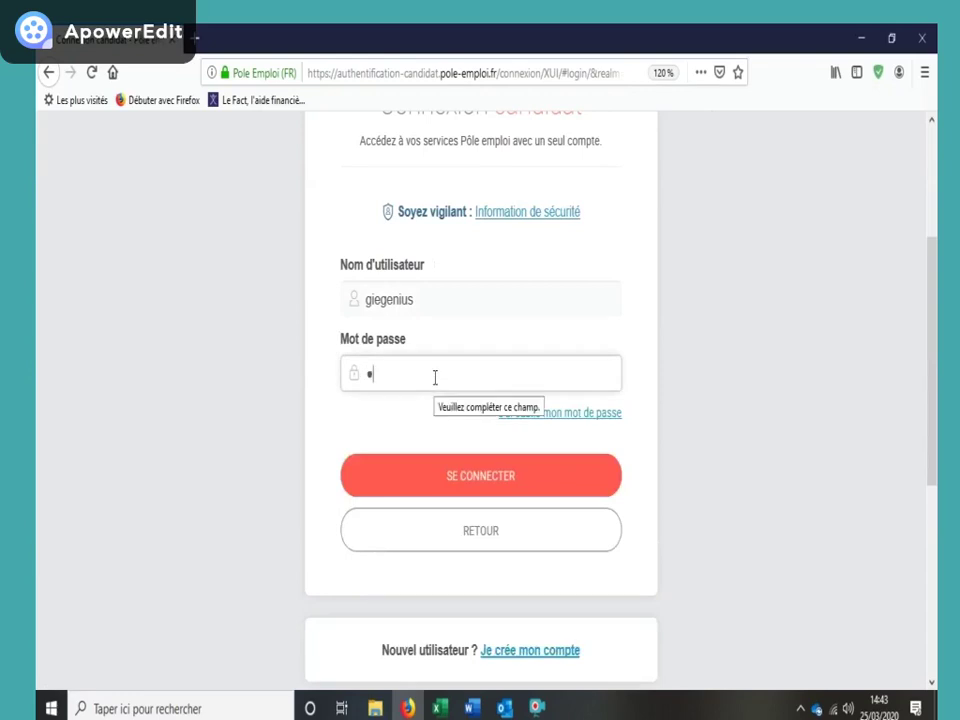
{"action": "type", "text": "••••••"}
{"action": "left_click", "coordinate": [446, 466]}
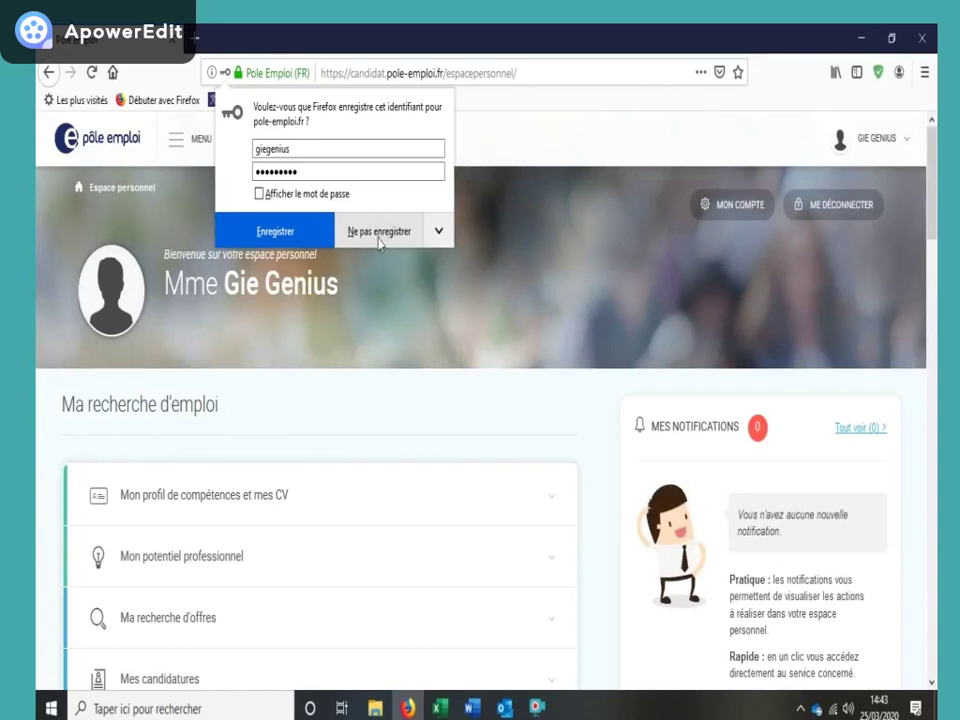
{"action": "left_click", "coordinate": [379, 233]}
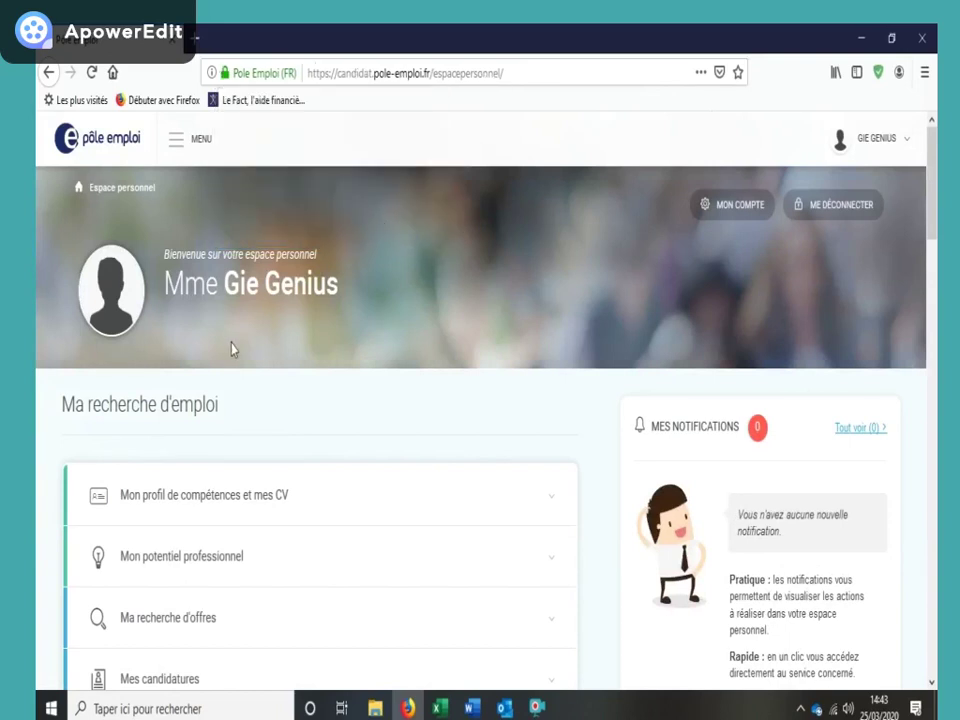
Step: Expand 'Mon profil de compétences et mes CV' in the personal space and open the skills profile tile
{"action": "scroll", "coordinate": [231, 348], "scroll_direction": "down", "scroll_amount": 2}
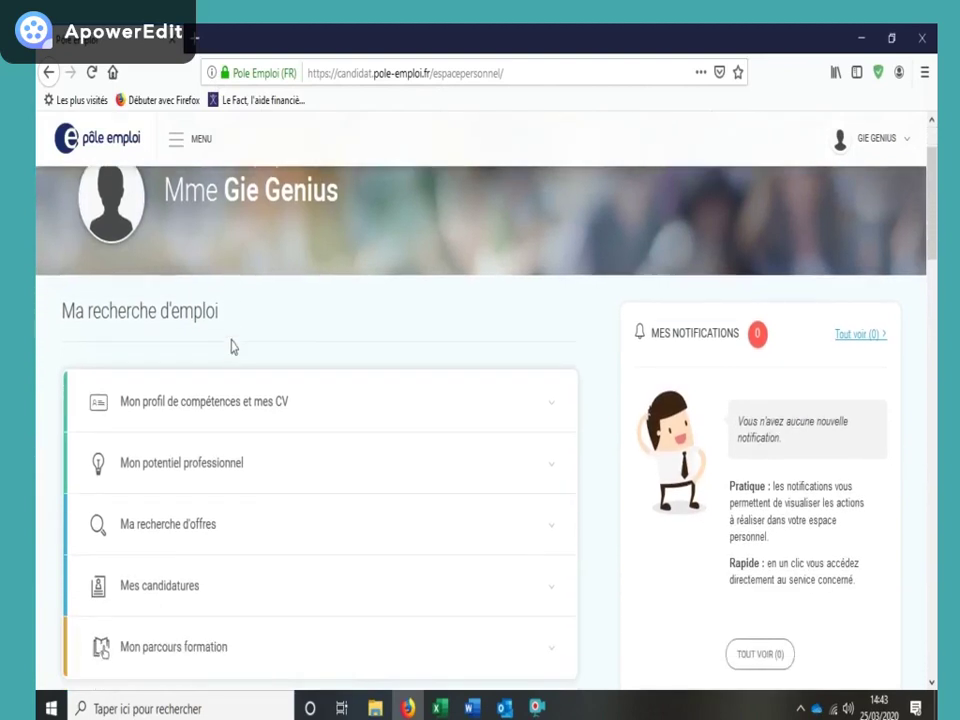
{"action": "left_click", "coordinate": [189, 407]}
{"action": "scroll", "coordinate": [189, 407], "scroll_direction": "down", "scroll_amount": 2}
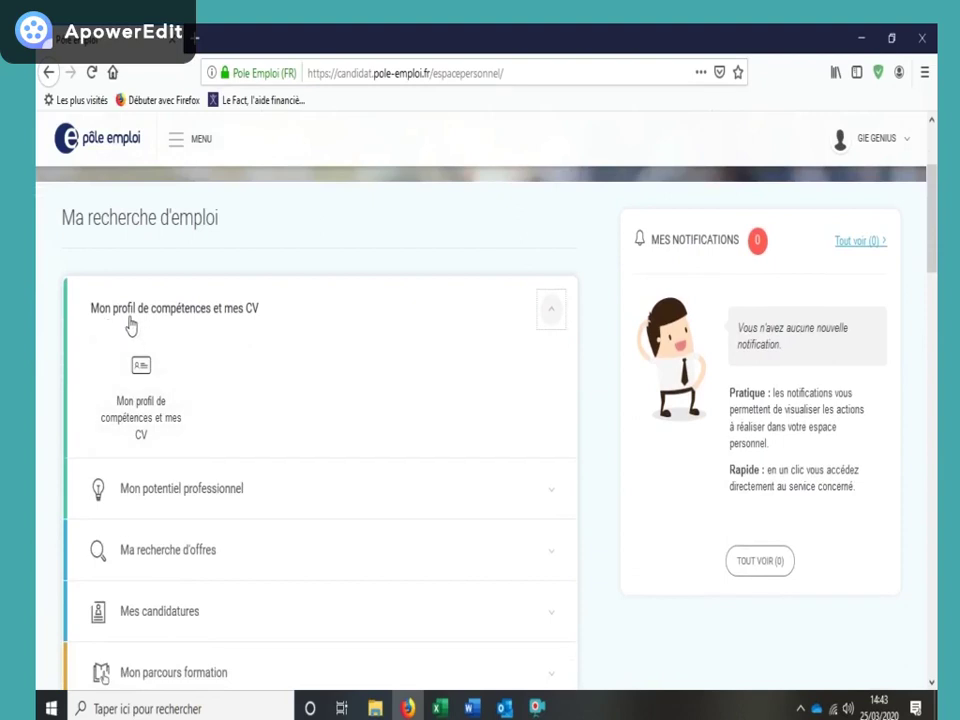
{"action": "left_click", "coordinate": [142, 402]}
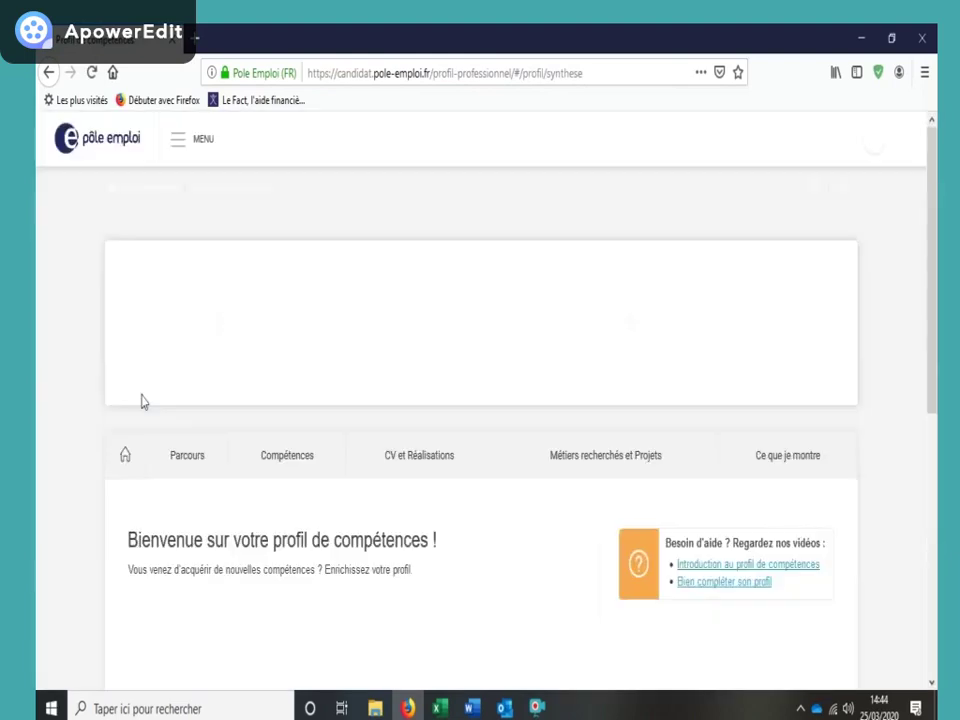
Step: Review the profile's career history on the Parcours tab
{"action": "scroll", "coordinate": [142, 398], "scroll_direction": "down", "scroll_amount": 3}
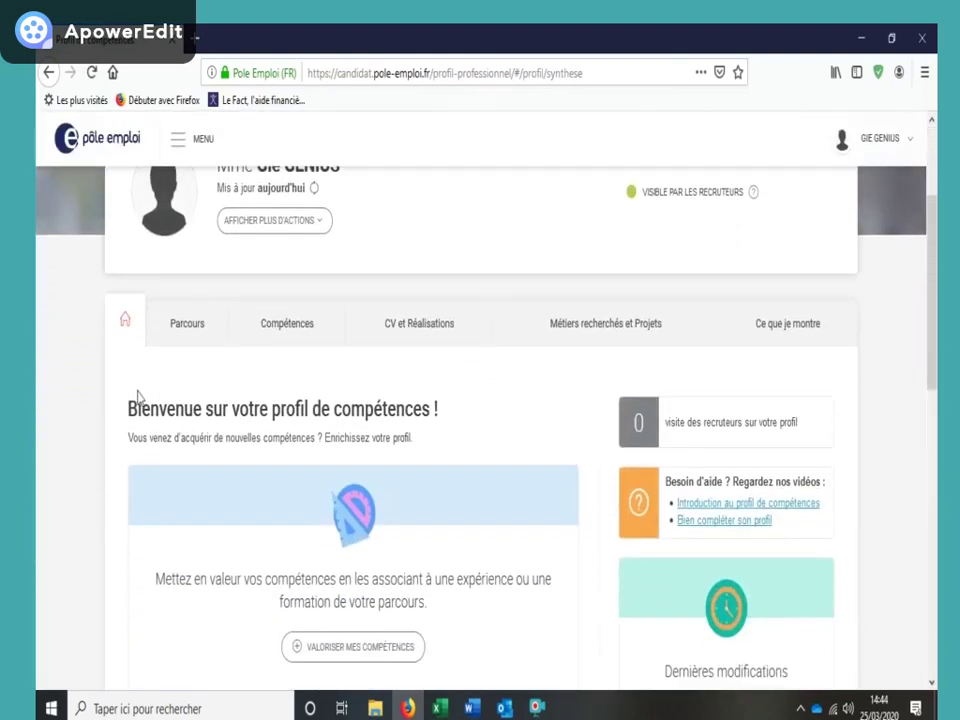
{"action": "left_click", "coordinate": [182, 328]}
{"action": "scroll", "coordinate": [180, 332], "scroll_direction": "down", "scroll_amount": 5}
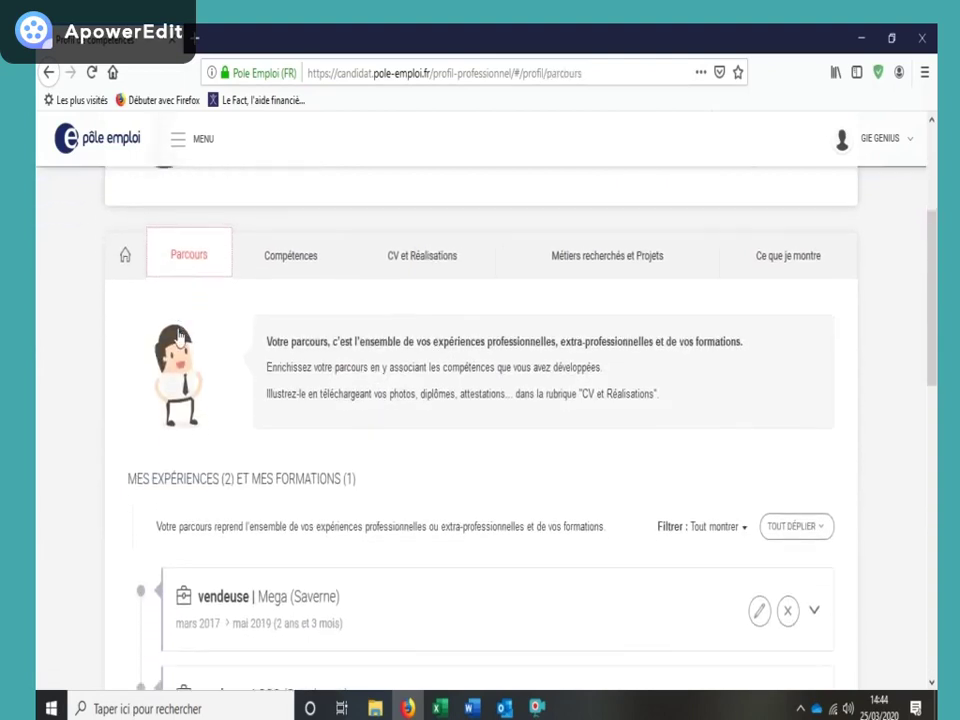
{"action": "scroll", "coordinate": [180, 334], "scroll_direction": "down", "scroll_amount": 2}
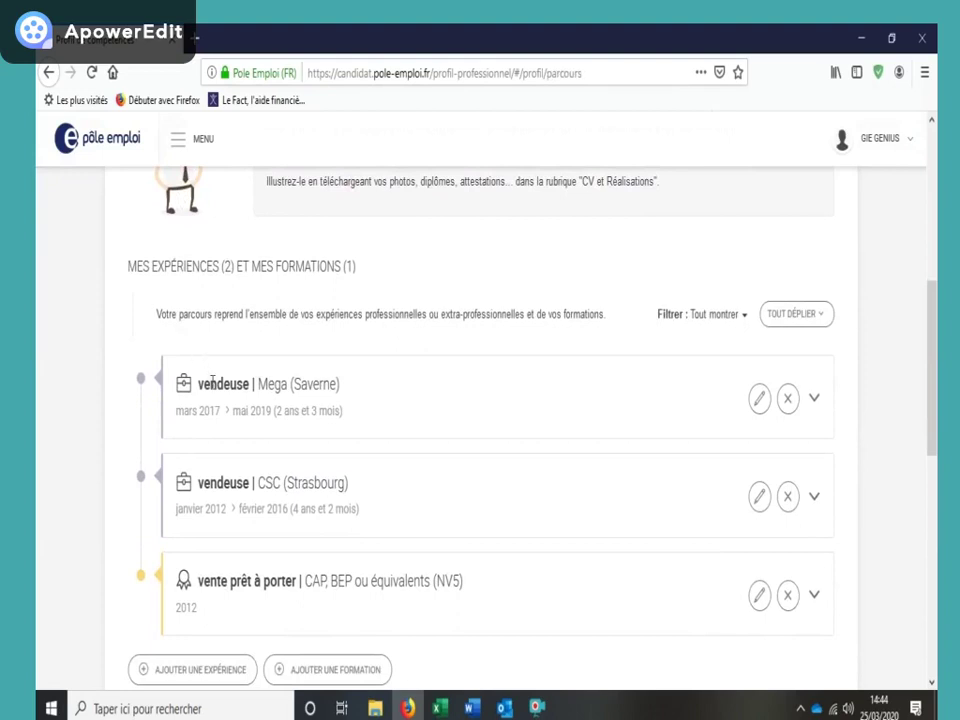
{"action": "scroll", "coordinate": [211, 388], "scroll_direction": "up", "scroll_amount": 4}
{"action": "scroll", "coordinate": [211, 390], "scroll_direction": "down", "scroll_amount": 6}
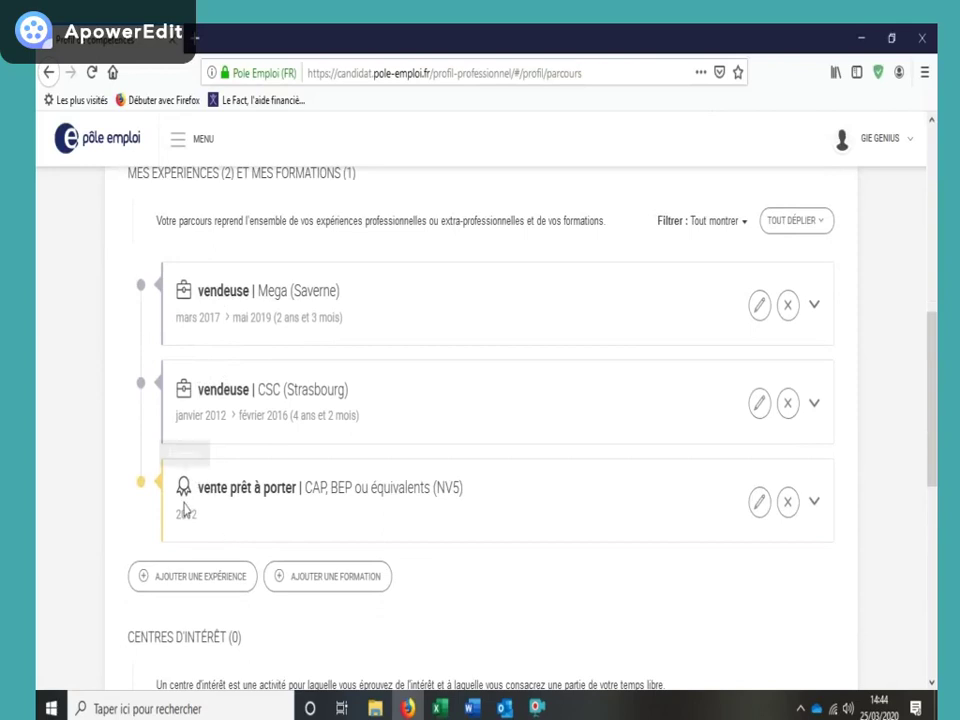
{"action": "scroll", "coordinate": [197, 494], "scroll_direction": "up", "scroll_amount": 2}
{"action": "scroll", "coordinate": [197, 494], "scroll_direction": "up", "scroll_amount": 3}
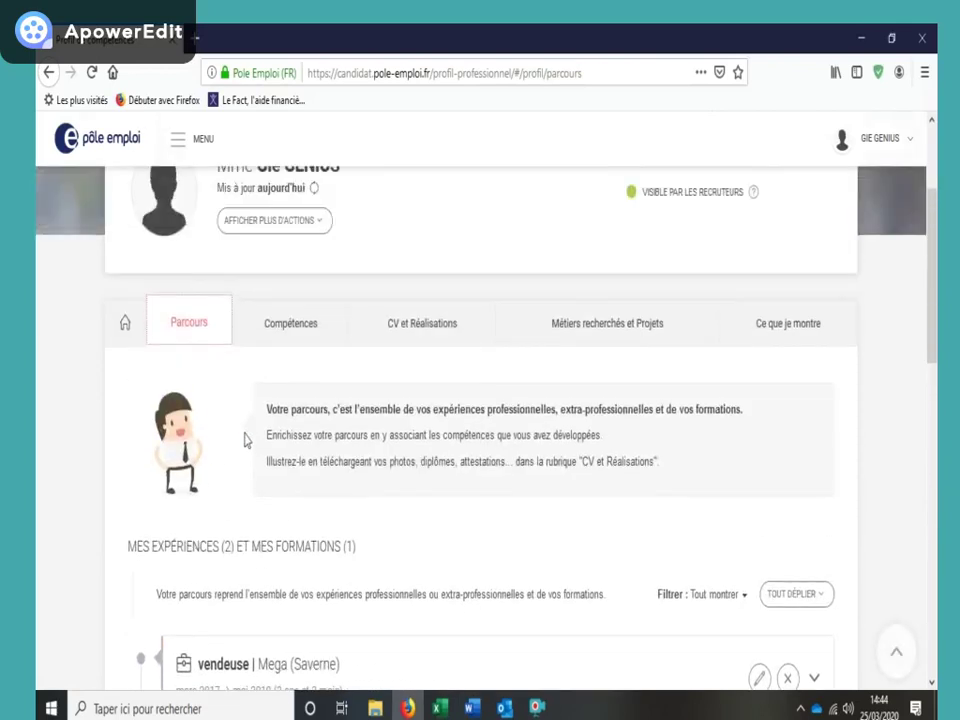
Step: Check the Compétences tab with the 'Achat - vente' group expanded, then open 'CV et Réalisations'
{"action": "left_click", "coordinate": [308, 325]}
{"action": "scroll", "coordinate": [302, 401], "scroll_direction": "down", "scroll_amount": 5}
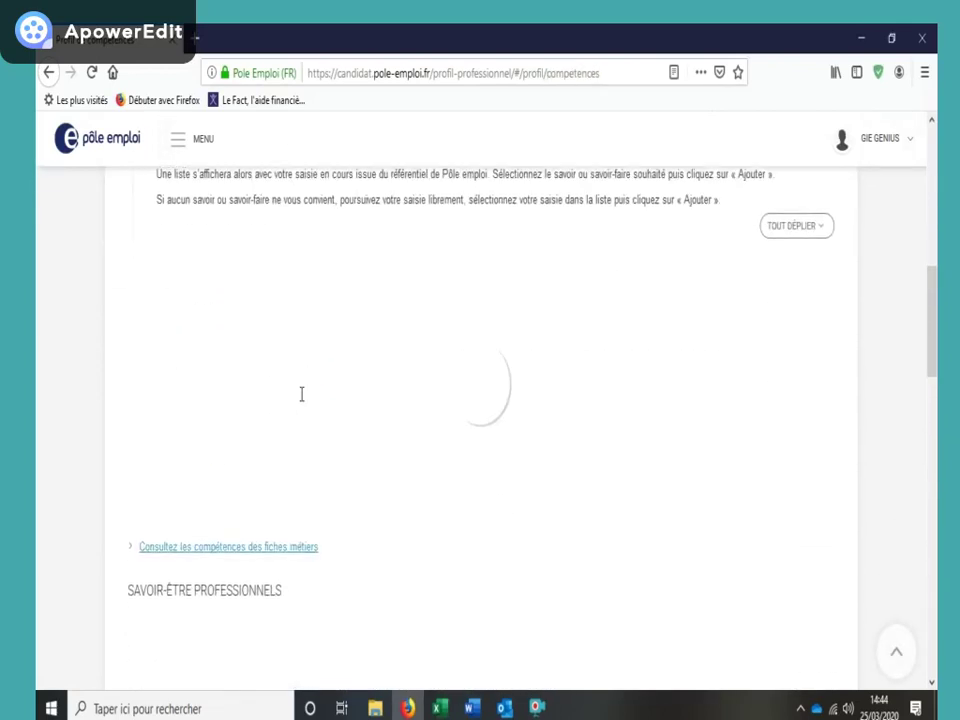
{"action": "scroll", "coordinate": [302, 401], "scroll_direction": "down", "scroll_amount": 5}
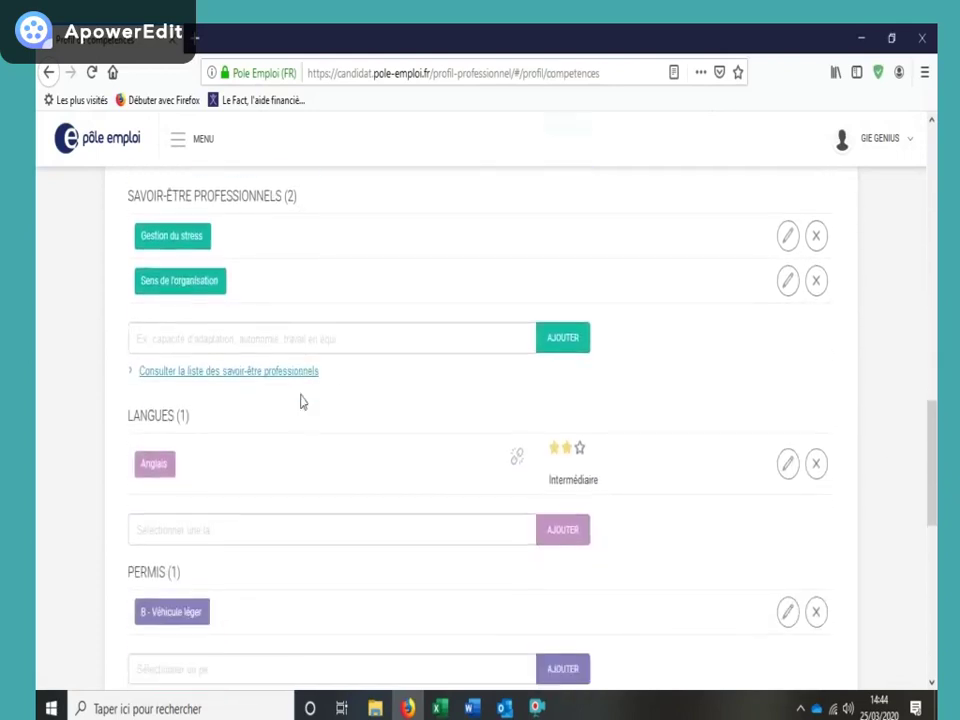
{"action": "scroll", "coordinate": [302, 401], "scroll_direction": "up", "scroll_amount": 5}
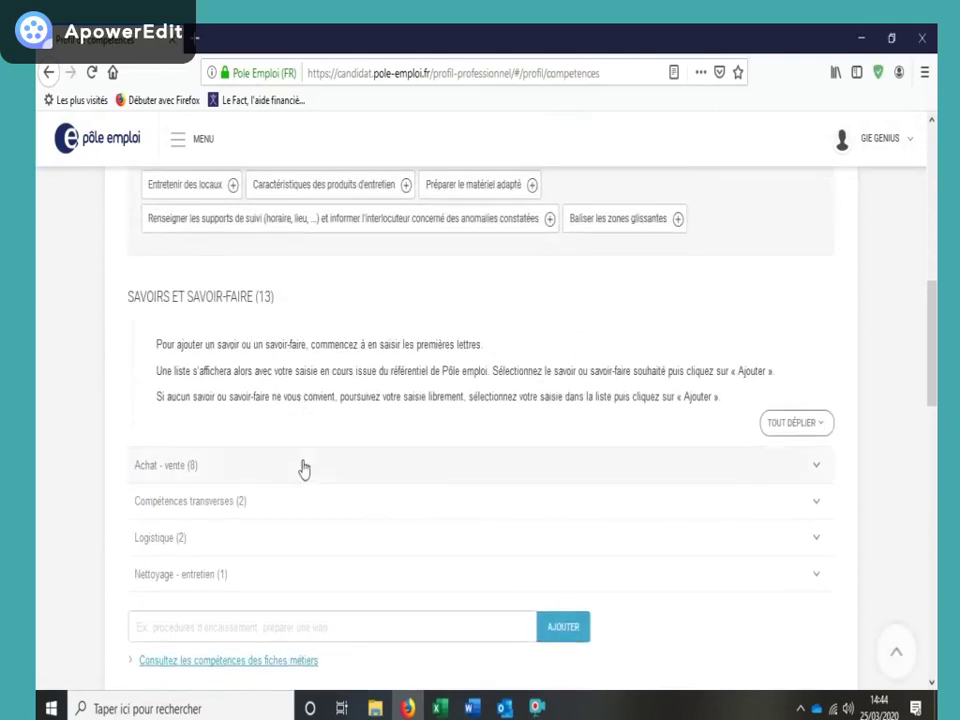
{"action": "left_click", "coordinate": [304, 467]}
{"action": "scroll", "coordinate": [349, 489], "scroll_direction": "down", "scroll_amount": 3}
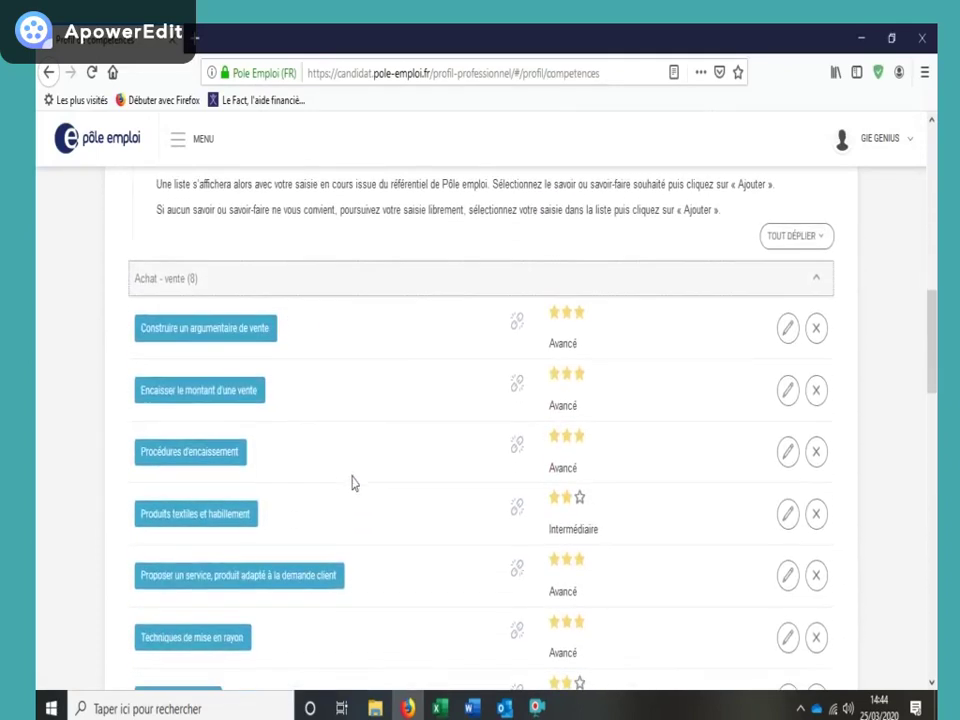
{"action": "scroll", "coordinate": [352, 483], "scroll_direction": "up", "scroll_amount": 2}
{"action": "scroll", "coordinate": [352, 483], "scroll_direction": "up", "scroll_amount": 6}
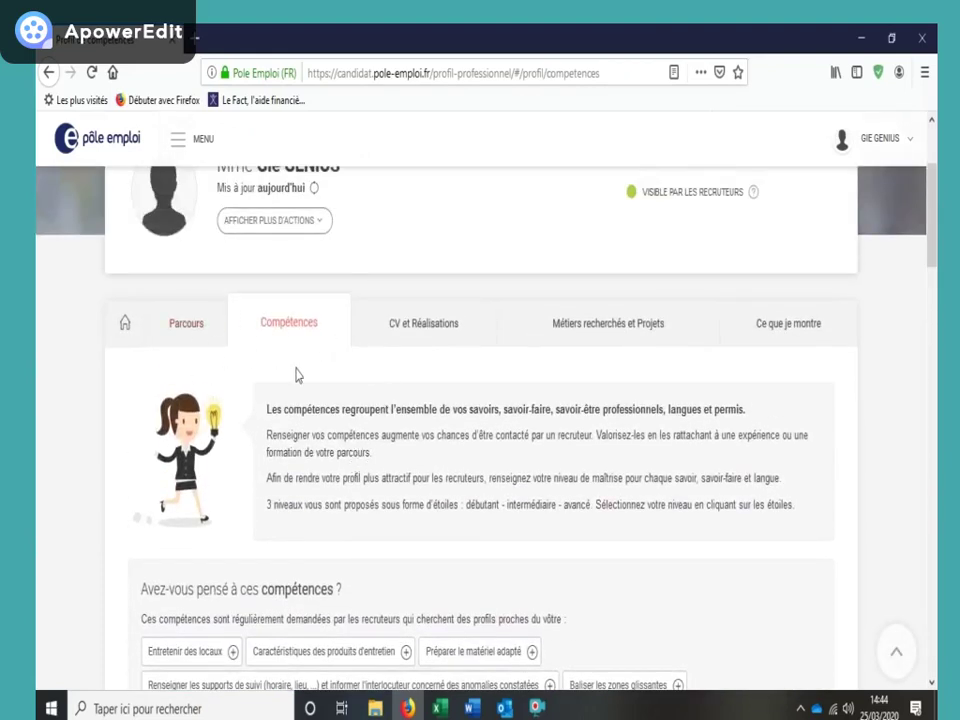
{"action": "left_click", "coordinate": [400, 338]}
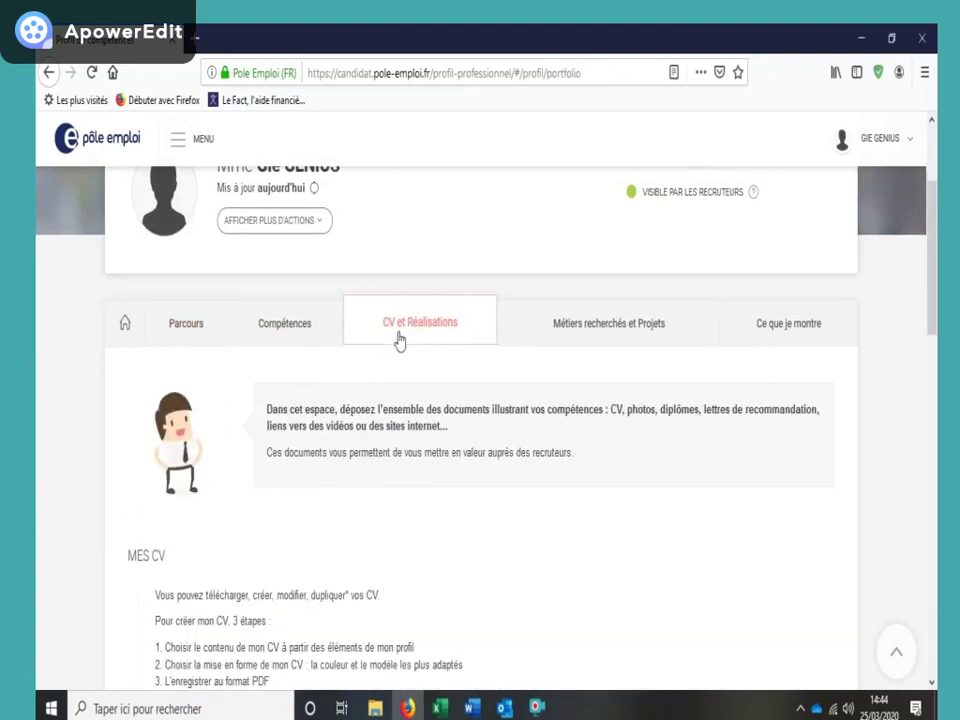
Step: Launch 'Créer un CV' from the MES CV section and get past the COMMENCER welcome dialog
{"action": "scroll", "coordinate": [400, 341], "scroll_direction": "down", "scroll_amount": 2}
{"action": "scroll", "coordinate": [398, 340], "scroll_direction": "down", "scroll_amount": 1}
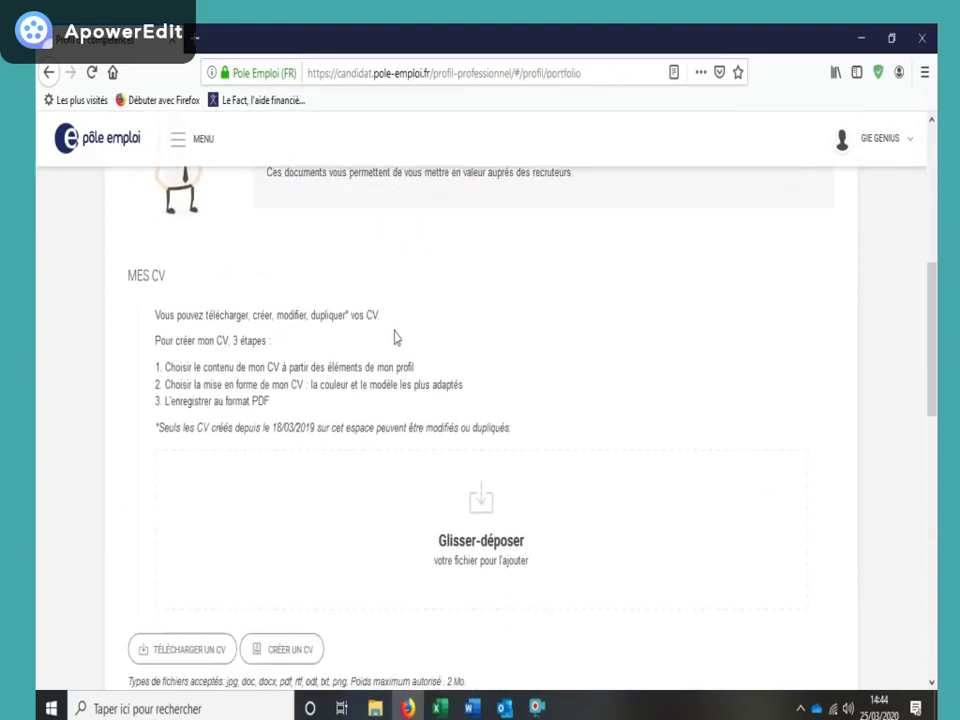
{"action": "scroll", "coordinate": [394, 336], "scroll_direction": "down", "scroll_amount": 1}
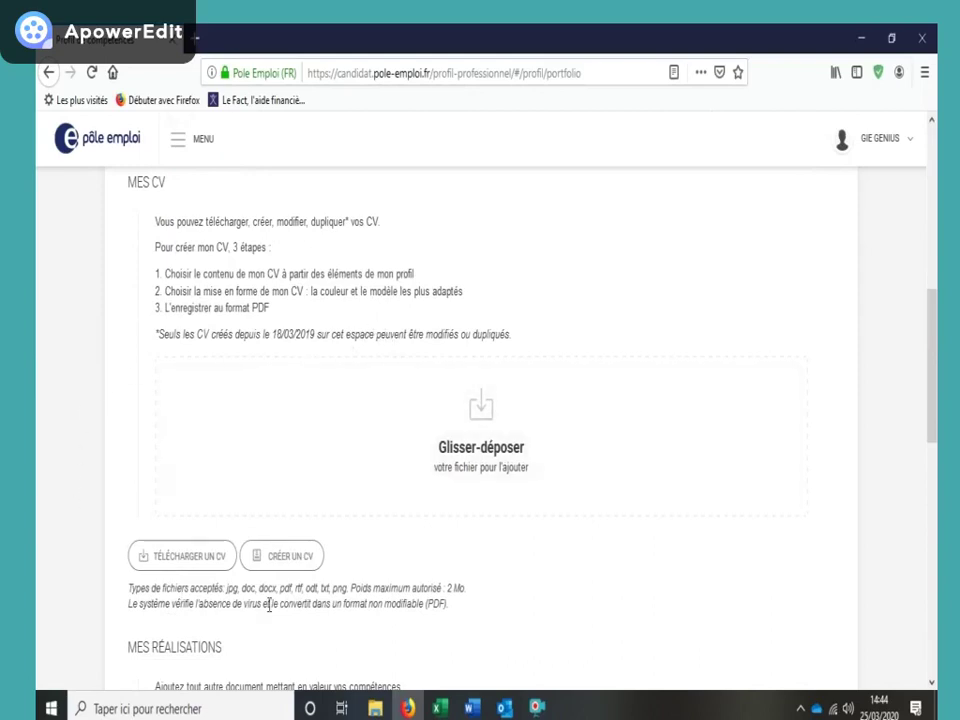
{"action": "left_click", "coordinate": [290, 556]}
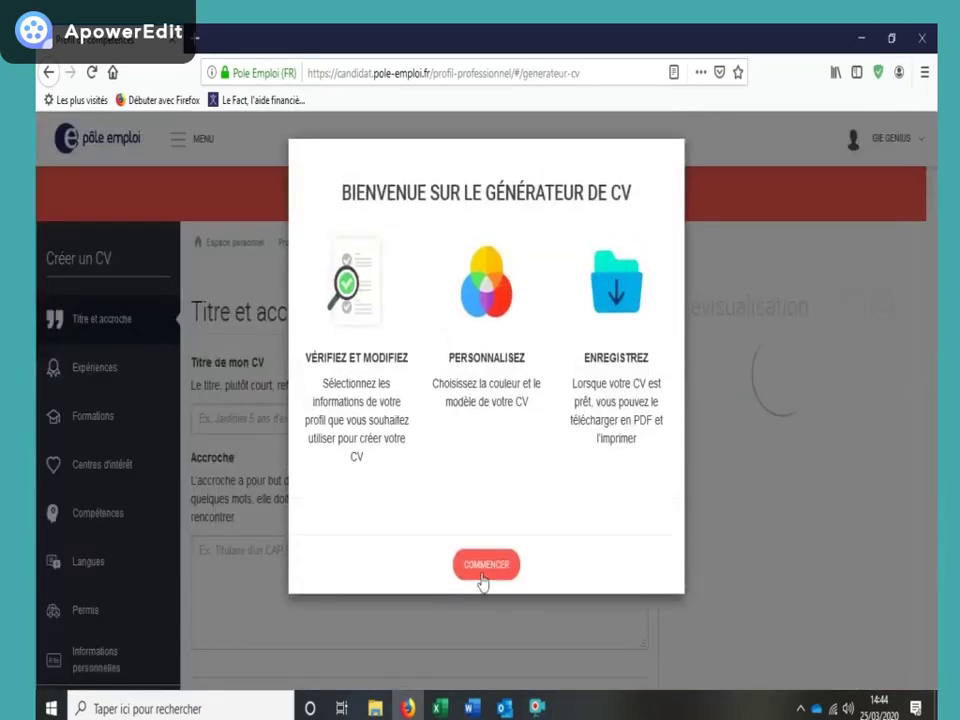
{"action": "left_click", "coordinate": [508, 573]}
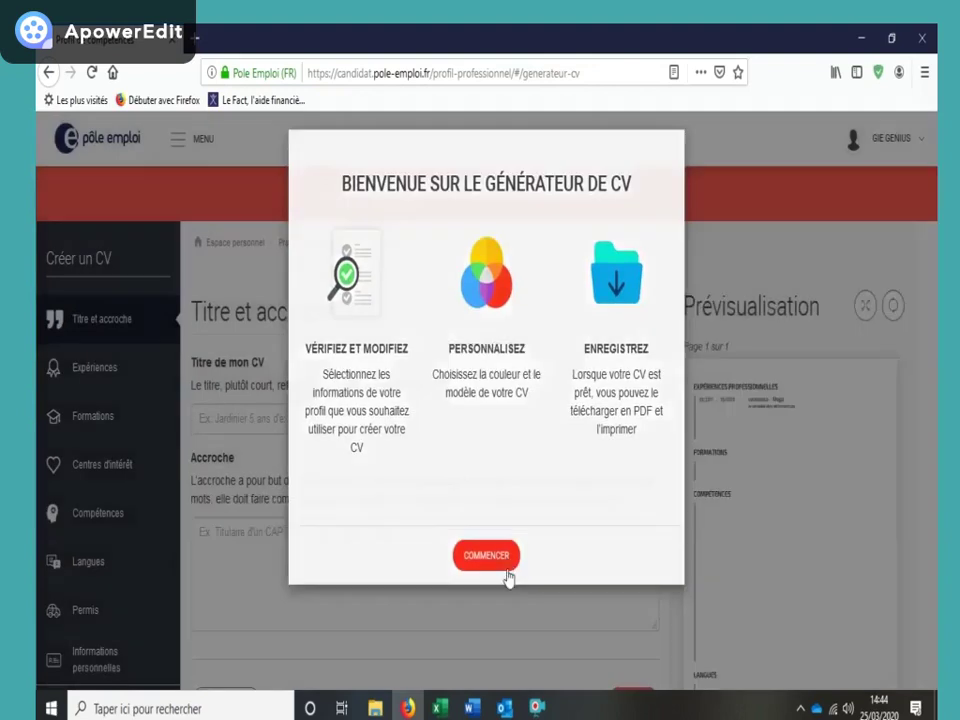
{"action": "scroll", "coordinate": [340, 541], "scroll_direction": "down", "scroll_amount": 2}
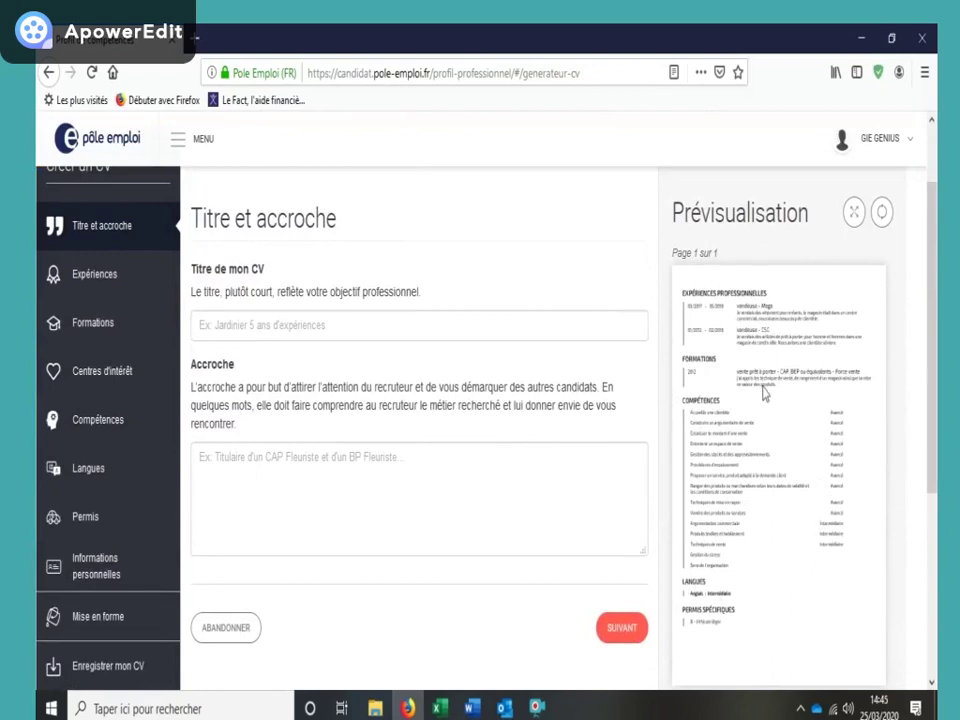
{"action": "scroll", "coordinate": [439, 386], "scroll_direction": "up", "scroll_amount": 2}
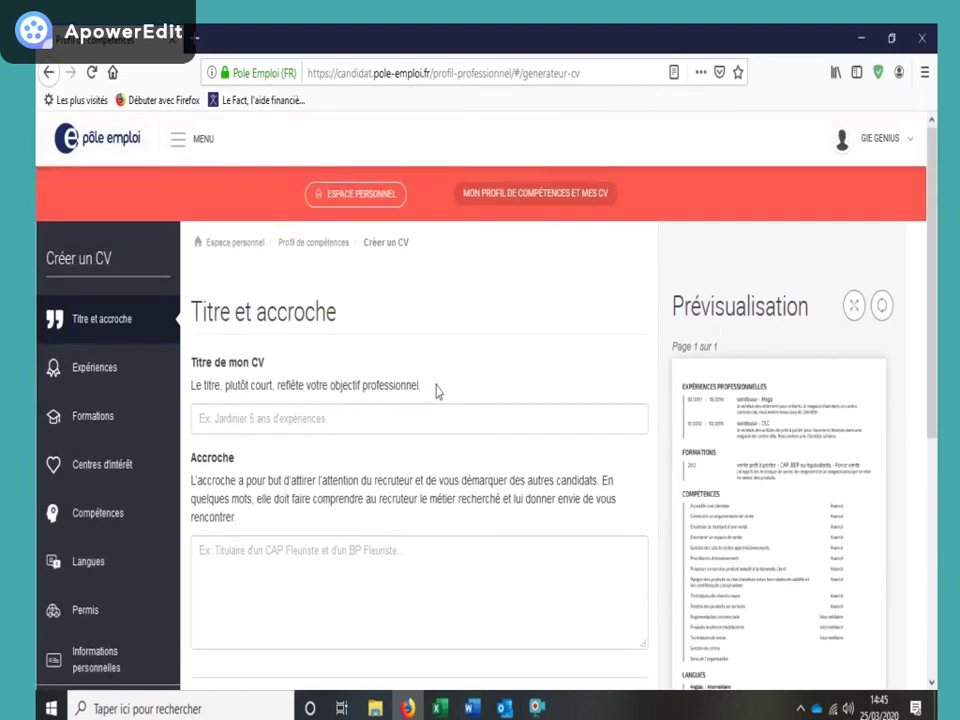
{"action": "scroll", "coordinate": [437, 390], "scroll_direction": "down", "scroll_amount": 2}
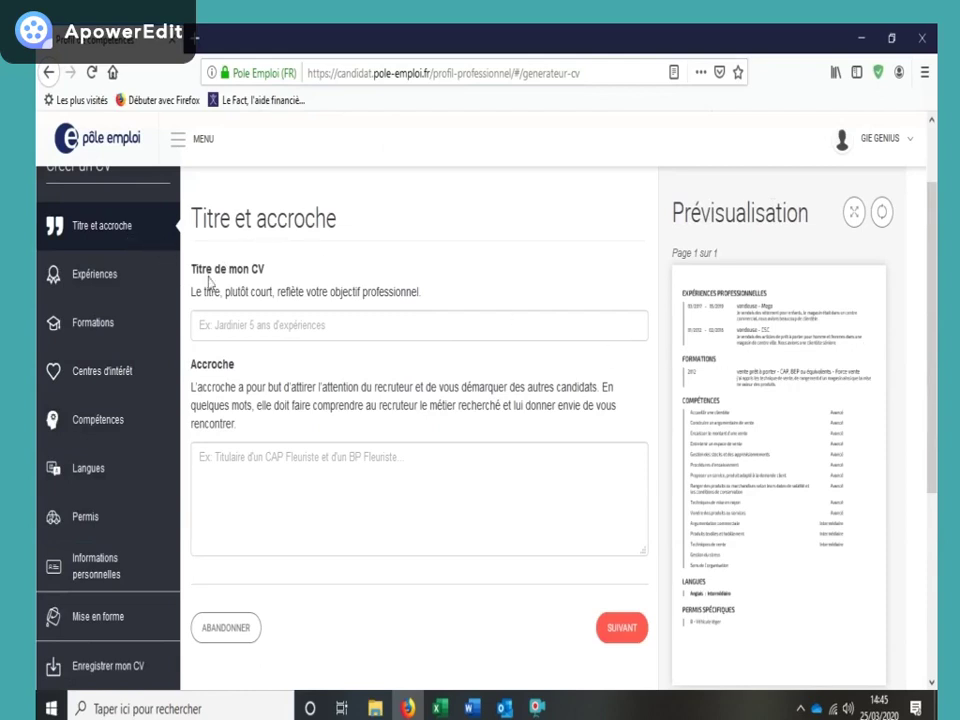
{"action": "left_click", "coordinate": [248, 334]}
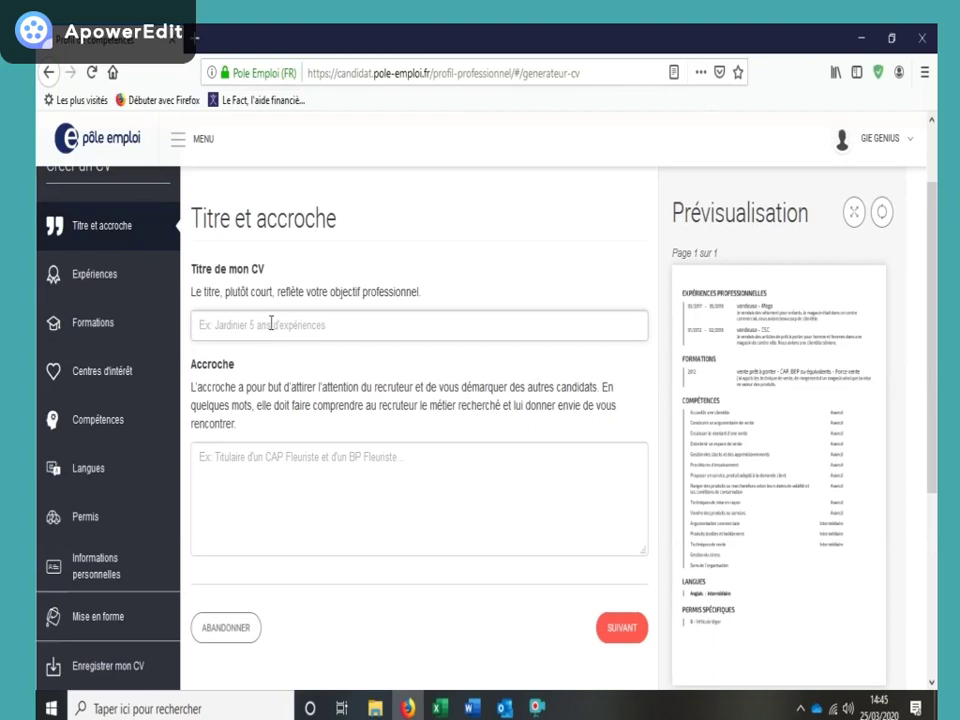
Step: Enter the title 'Vendeuse en prêt à porter' and a tagline about quick availability and years of experience
{"action": "type", "text": "Vendeuse en prêt à porter"}
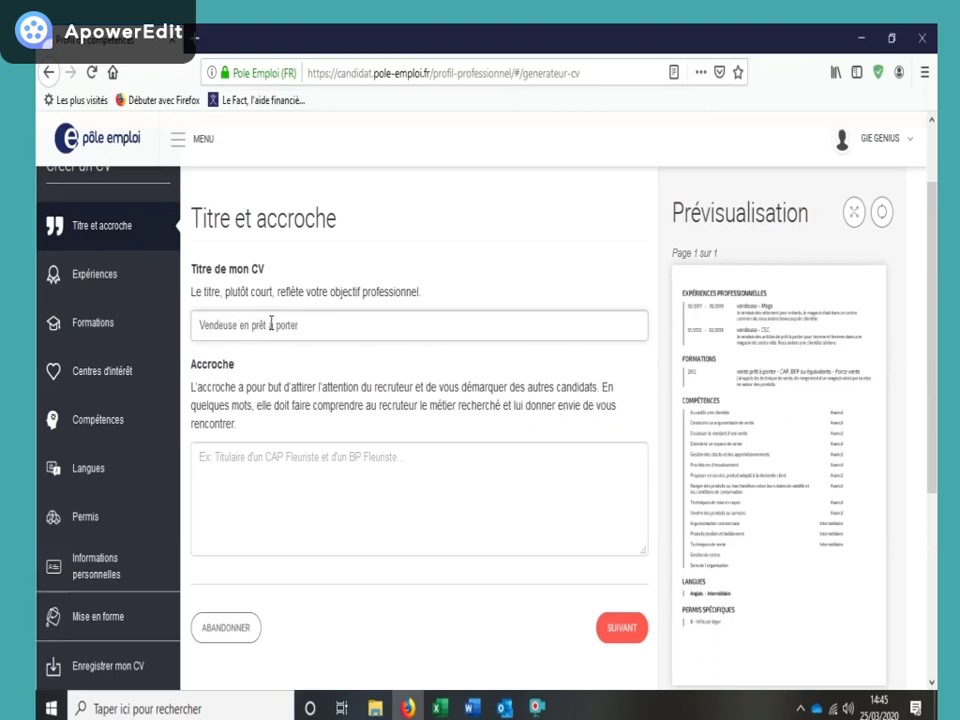
{"action": "left_click", "coordinate": [212, 457]}
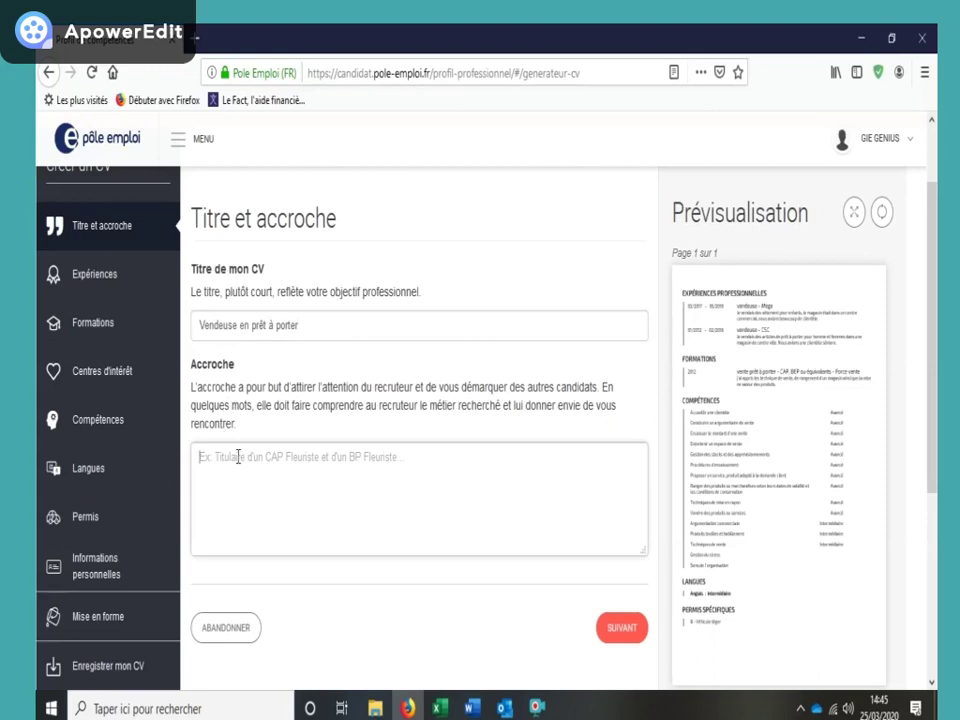
{"action": "type", "text": "Je suis dispon"}
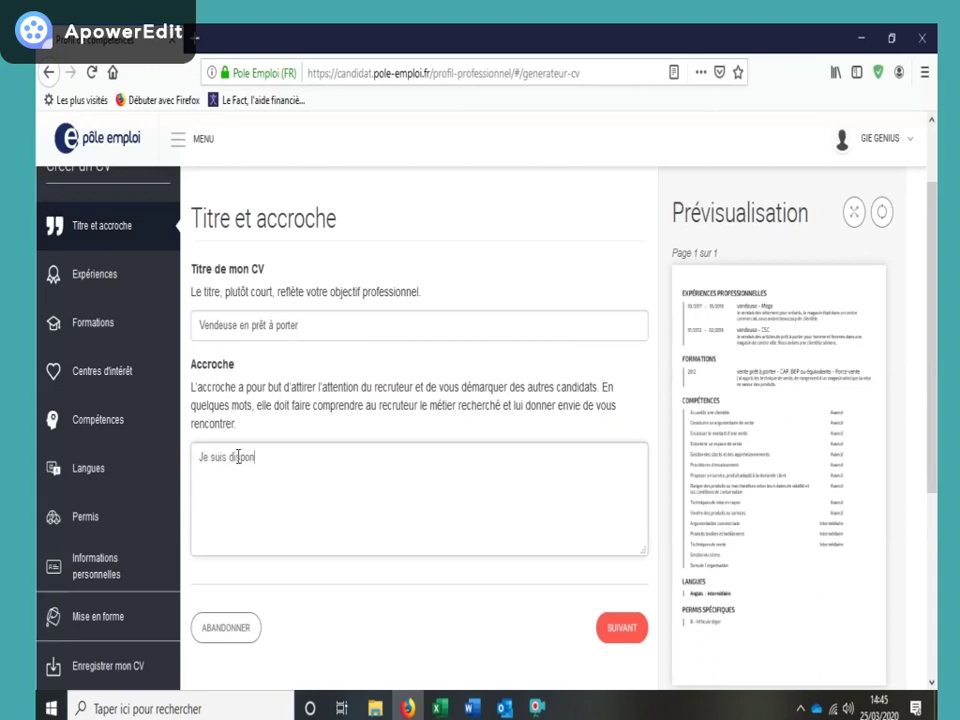
{"action": "type", "text": "ible rapidement, j'ai plus"}
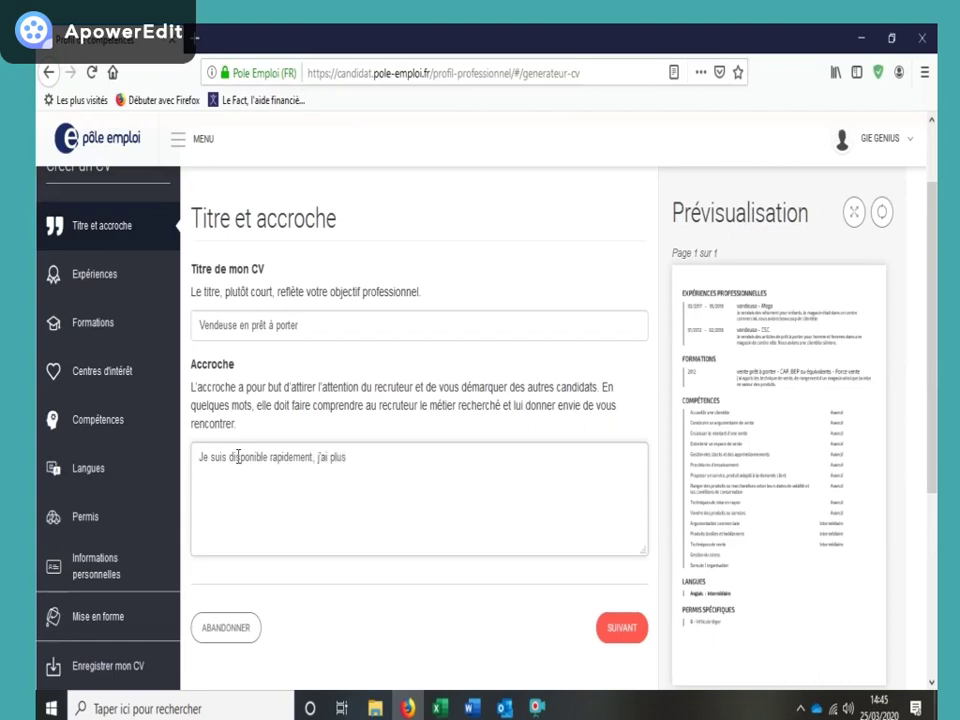
{"action": "type", "text": "ieurs années d'expérience, j'aime le contact avec la clientèle."}
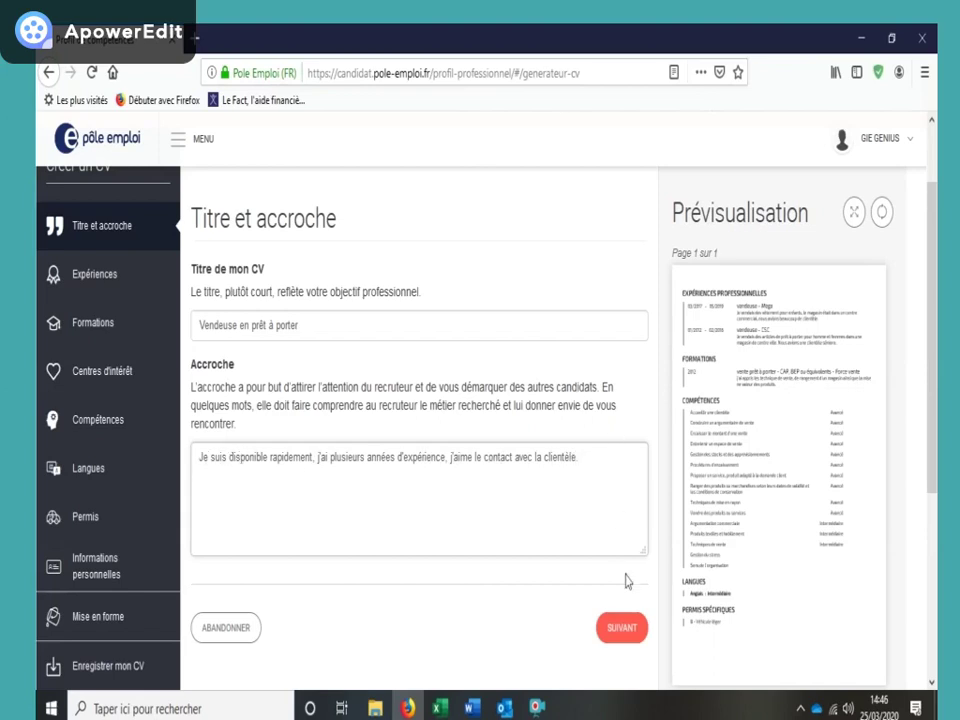
{"action": "left_click", "coordinate": [628, 630]}
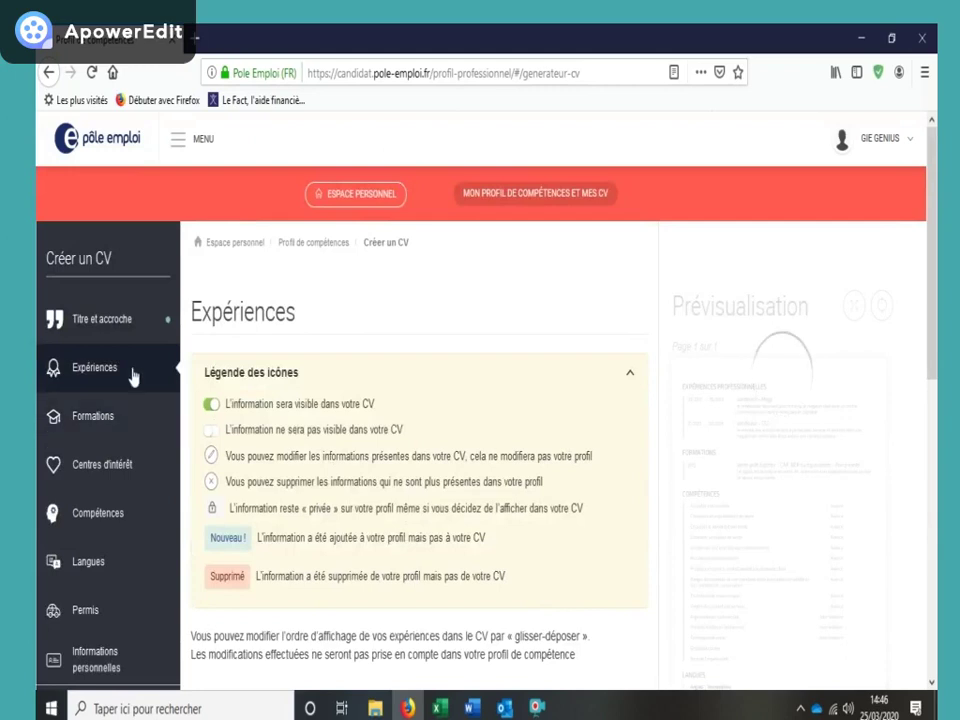
Step: Confirm the 'vendeuse | Mega' experience details unchanged and keep it shown on the CV
{"action": "scroll", "coordinate": [340, 303], "scroll_direction": "down", "scroll_amount": 4}
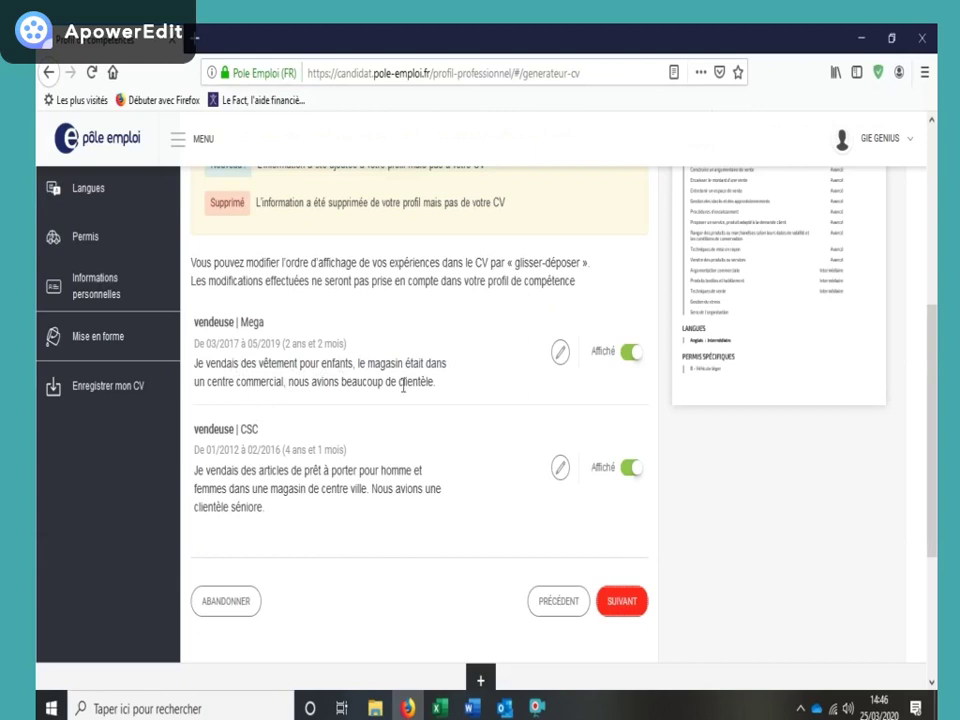
{"action": "left_click", "coordinate": [560, 352]}
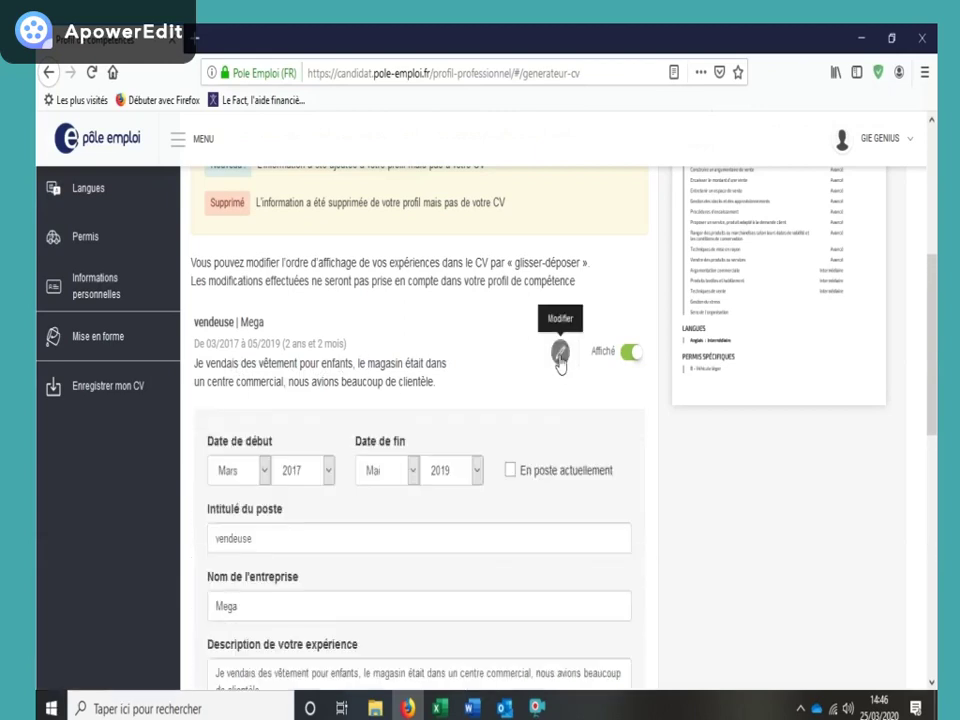
{"action": "scroll", "coordinate": [518, 400], "scroll_direction": "down", "scroll_amount": 2}
{"action": "scroll", "coordinate": [513, 403], "scroll_direction": "down", "scroll_amount": 3}
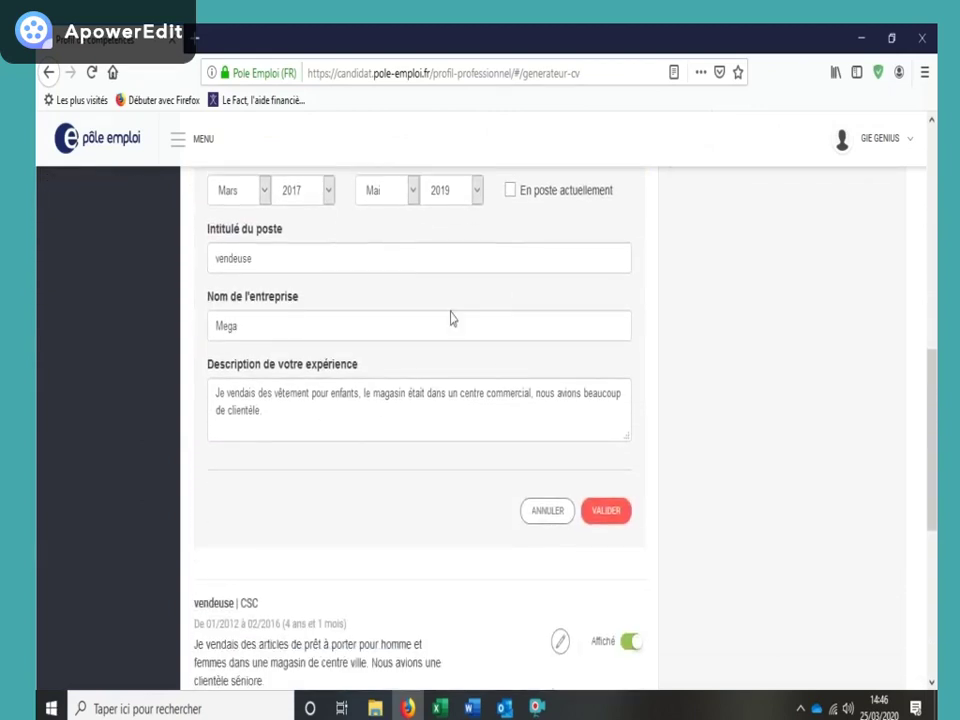
{"action": "left_click", "coordinate": [604, 512]}
{"action": "scroll", "coordinate": [593, 506], "scroll_direction": "up", "scroll_amount": 3}
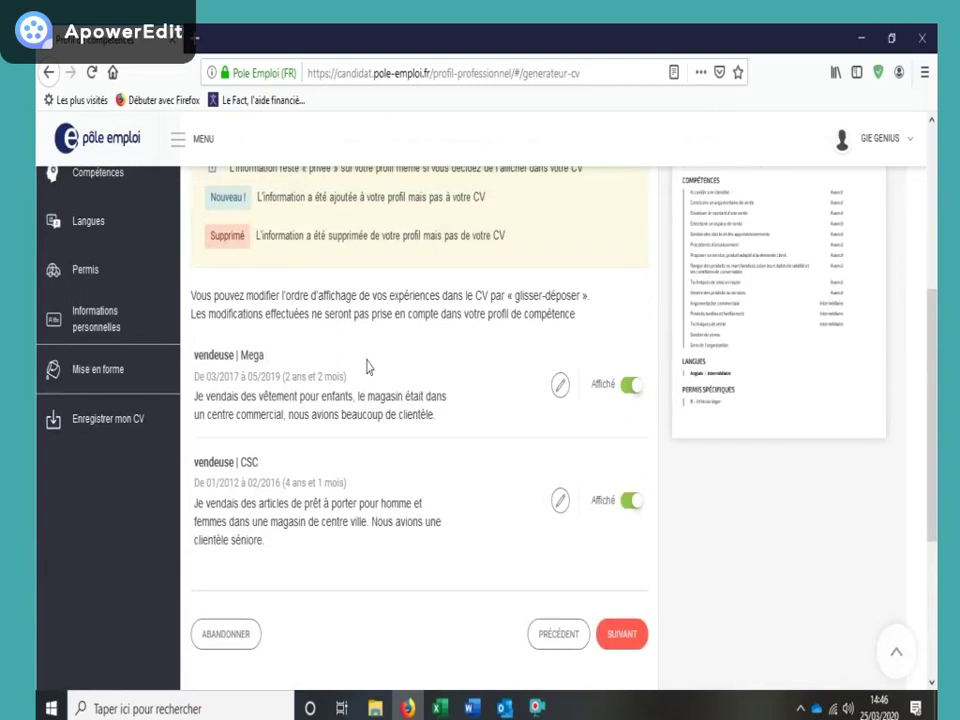
{"action": "left_click", "coordinate": [631, 390]}
{"action": "left_click", "coordinate": [631, 389]}
Step: Drag the Mega experience below the CSC one and continue to Formations
{"action": "scroll", "coordinate": [495, 420], "scroll_direction": "down", "scroll_amount": 2}
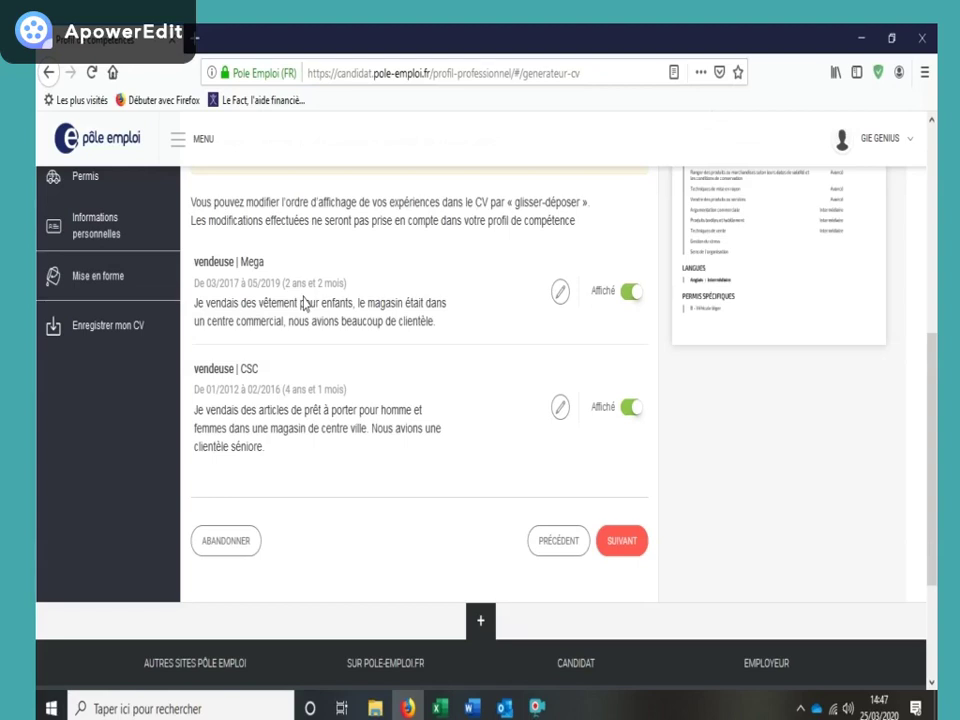
{"action": "left_click_drag", "start_coordinate": [303, 307], "coordinate": [306, 429]}
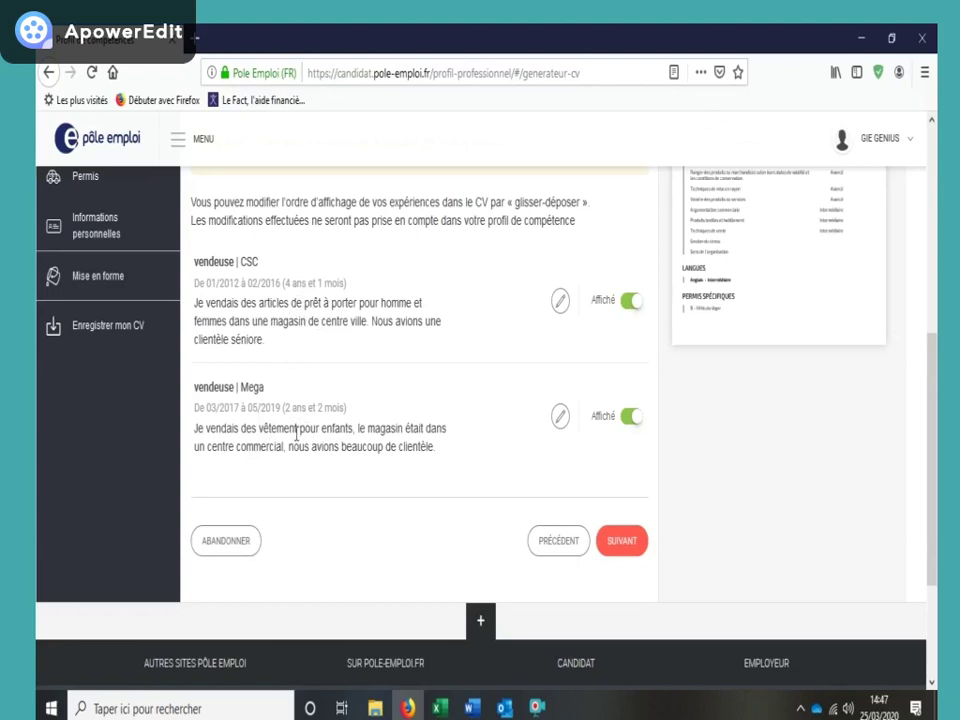
{"action": "left_click", "coordinate": [624, 541]}
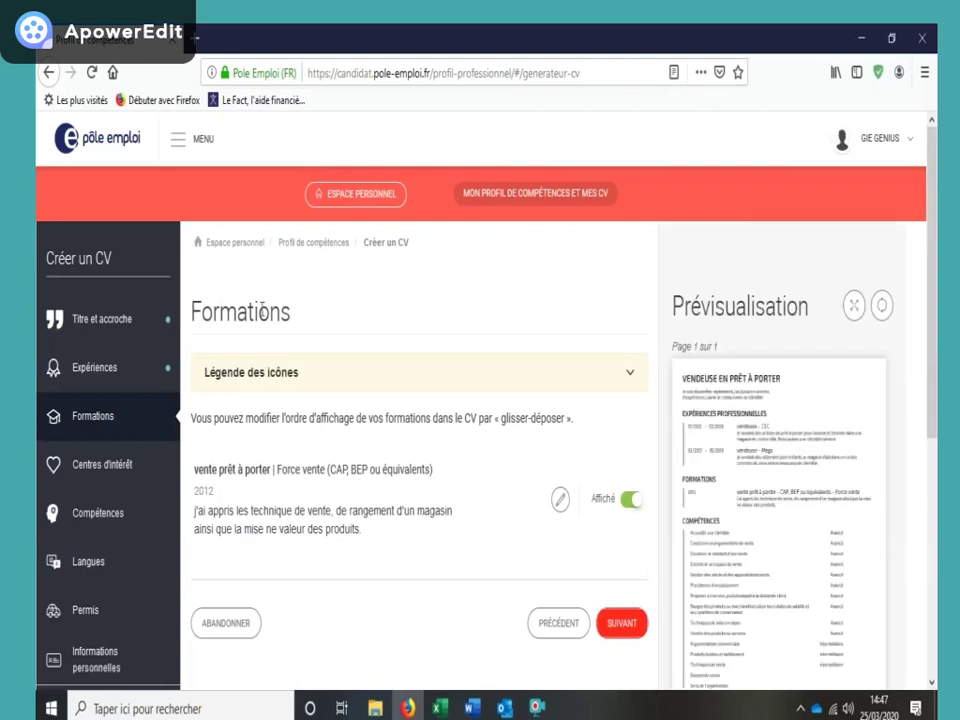
Step: Open and close the 'vente prêt à porter' training editor, leaving it Affiché, then continue
{"action": "scroll", "coordinate": [254, 294], "scroll_direction": "down", "scroll_amount": 1}
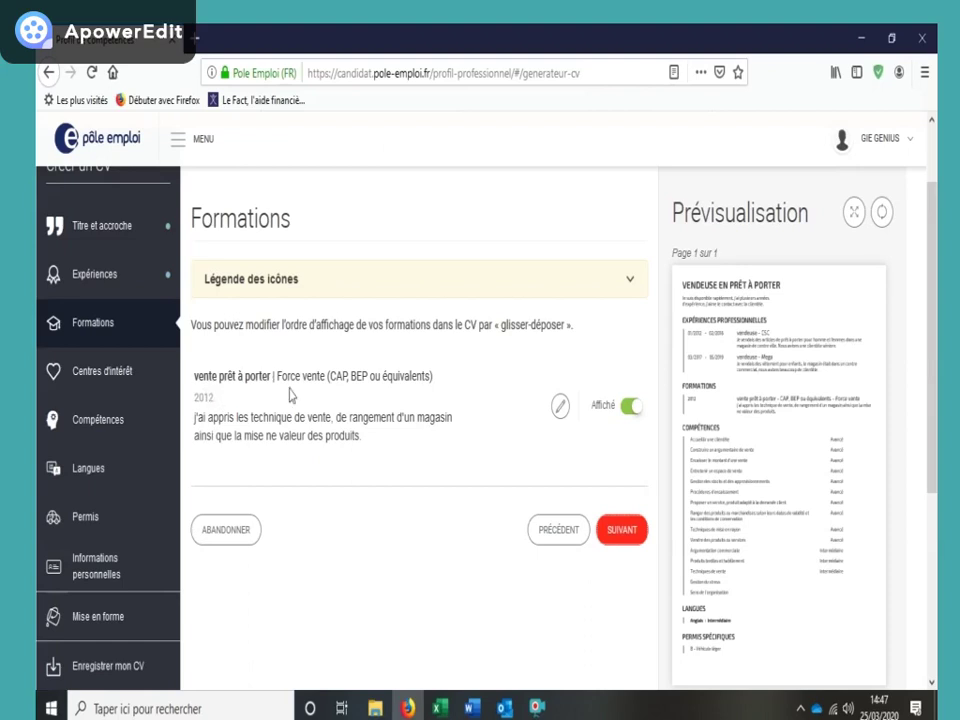
{"action": "left_click", "coordinate": [560, 414]}
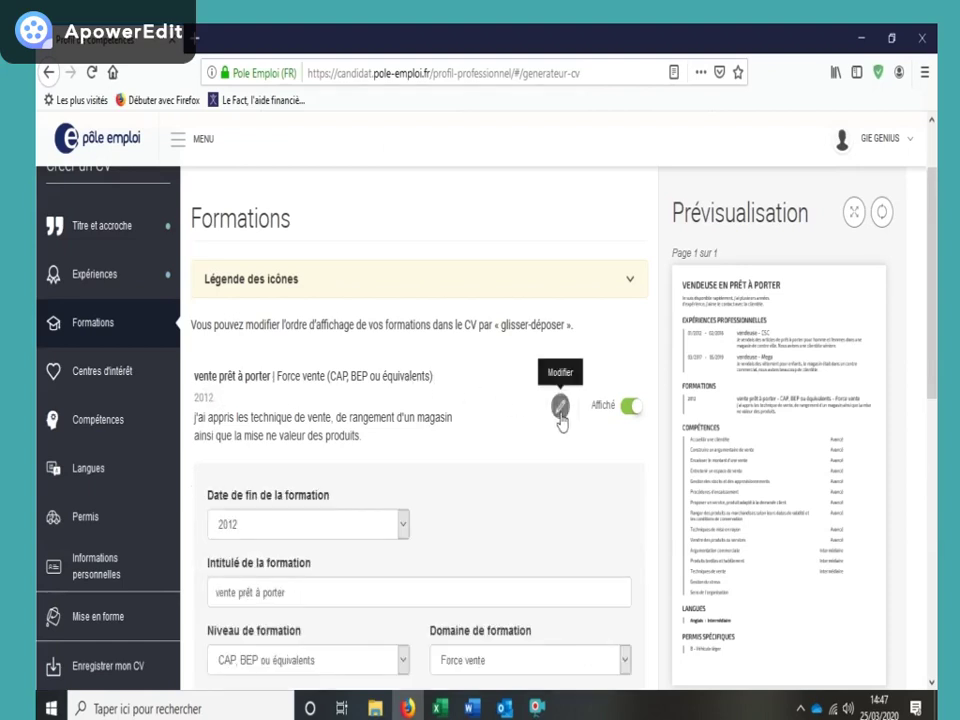
{"action": "left_click", "coordinate": [560, 416]}
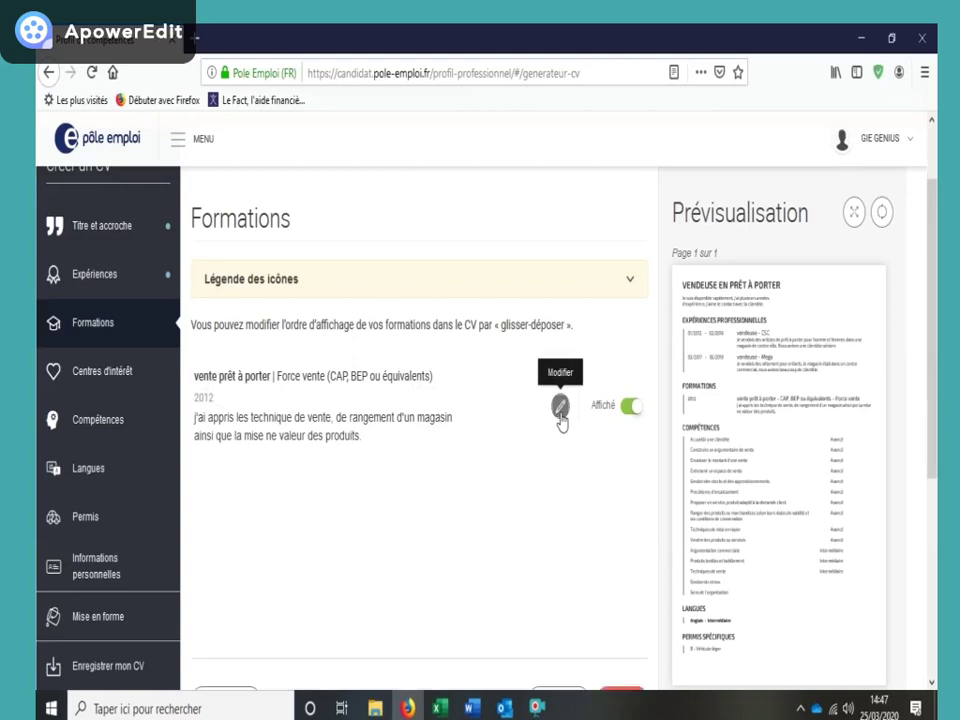
{"action": "left_click", "coordinate": [630, 407]}
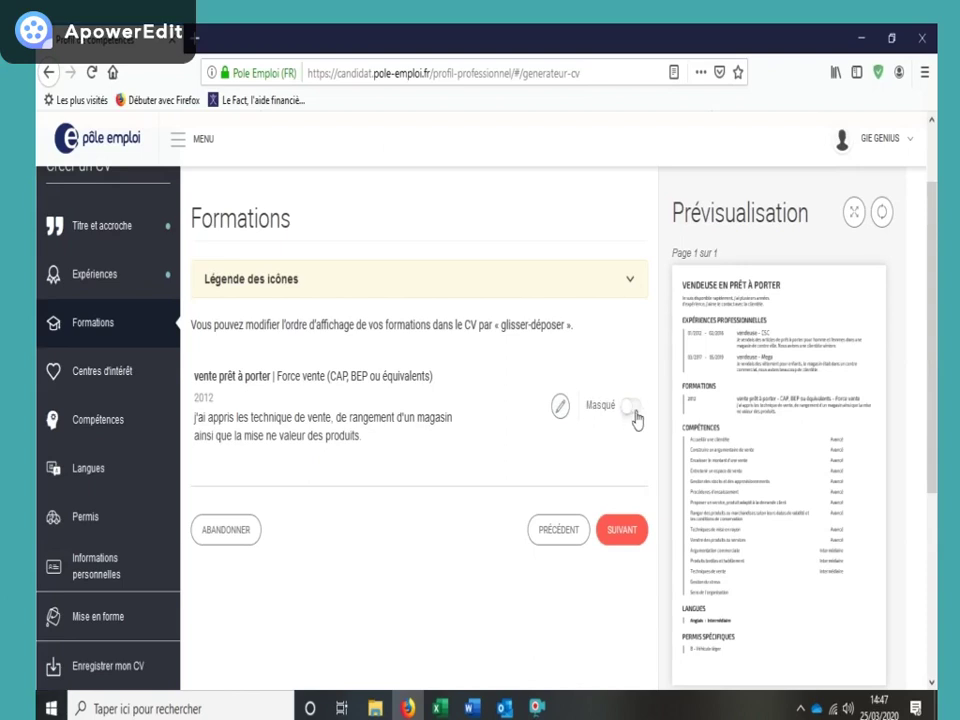
{"action": "left_click", "coordinate": [631, 408]}
{"action": "scroll", "coordinate": [633, 418], "scroll_direction": "down", "scroll_amount": 2}
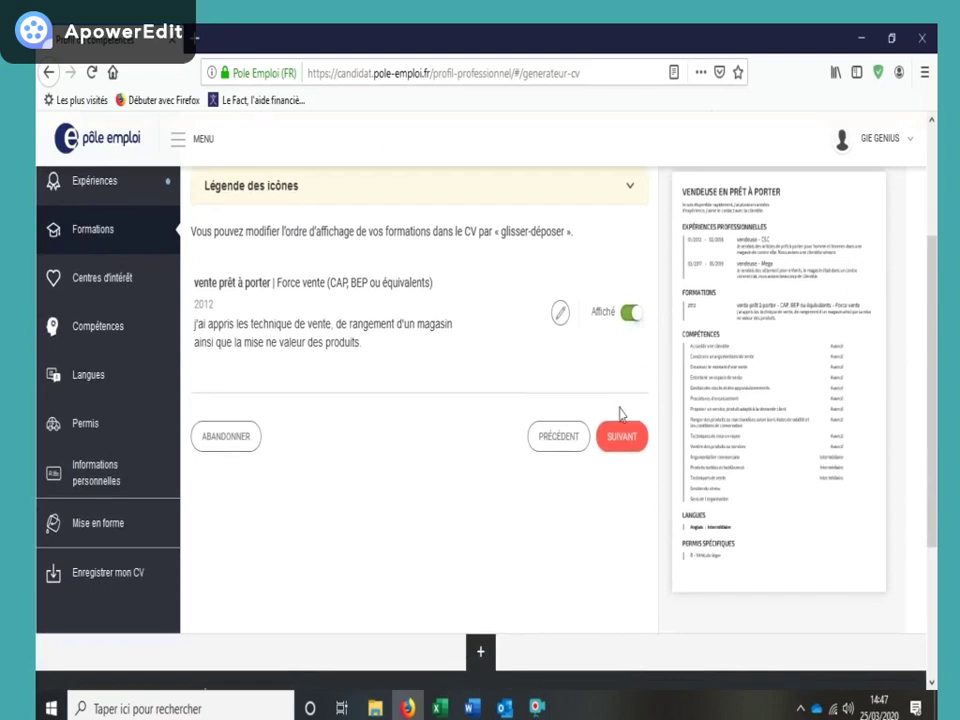
{"action": "left_click", "coordinate": [625, 444]}
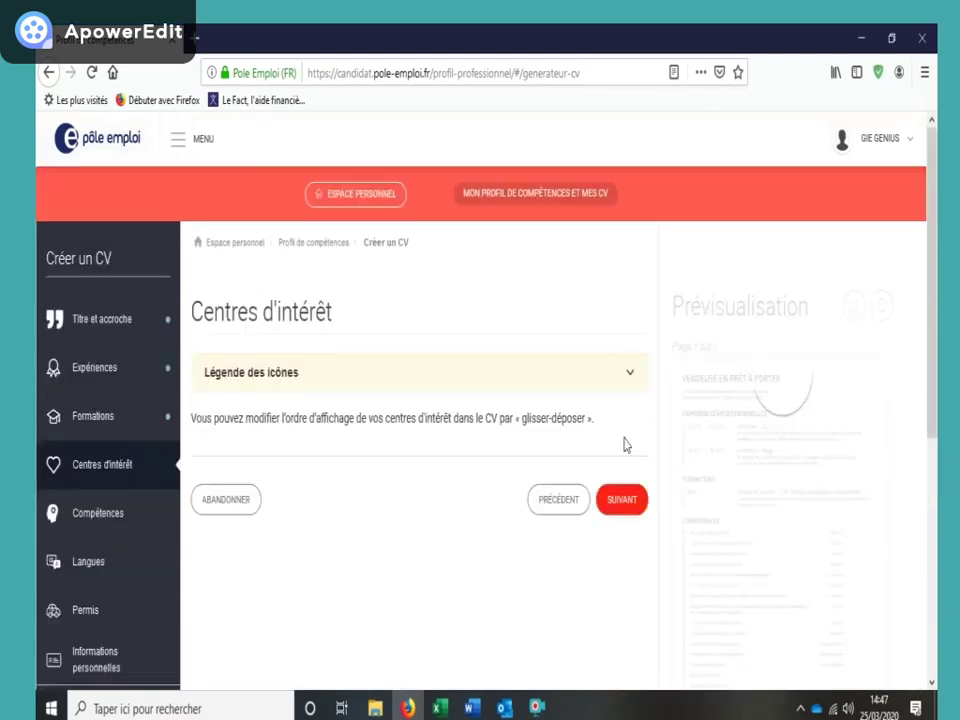
{"action": "scroll", "coordinate": [413, 450], "scroll_direction": "down", "scroll_amount": 2}
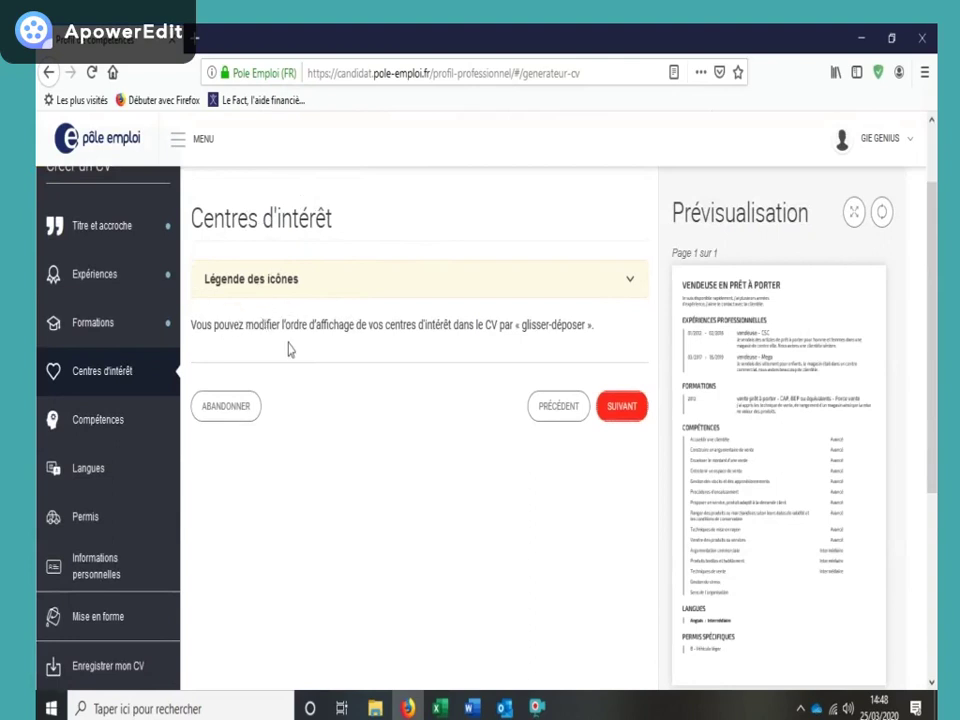
Step: In Compétences, keep the 'Accueillir une clientèle' skill level at Avancé
{"action": "left_click", "coordinate": [618, 412]}
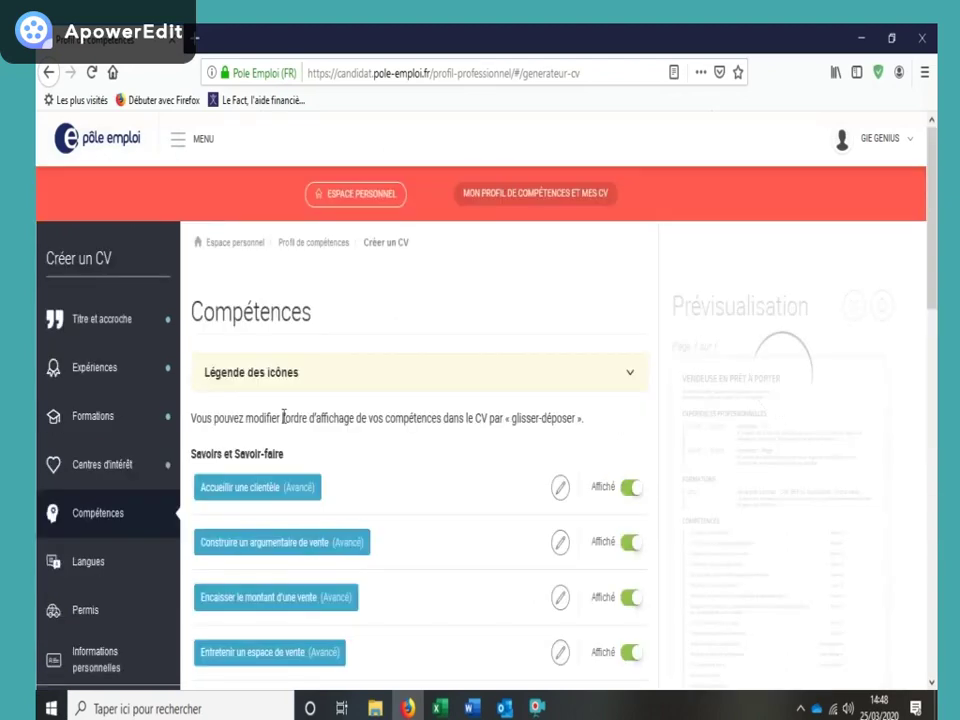
{"action": "scroll", "coordinate": [362, 420], "scroll_direction": "down", "scroll_amount": 3}
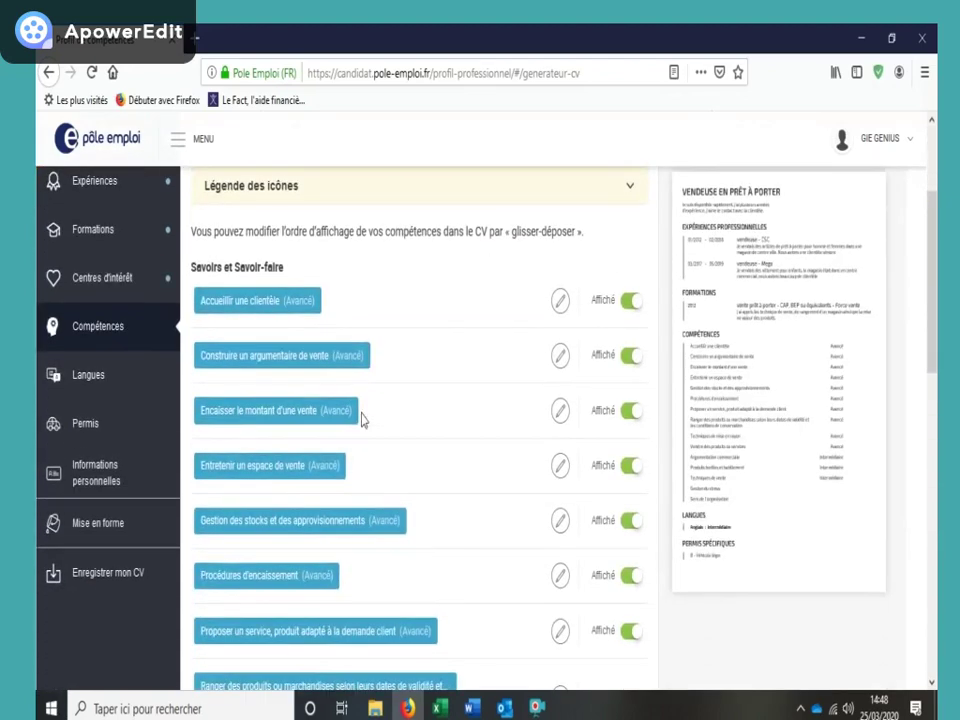
{"action": "left_click", "coordinate": [561, 302]}
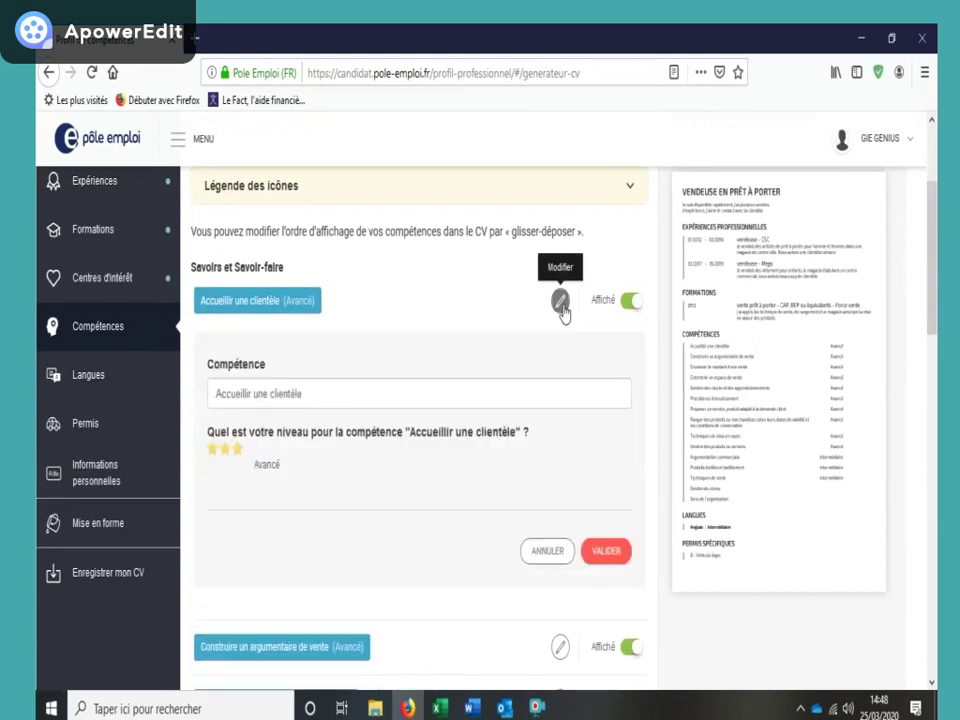
{"action": "left_click", "coordinate": [215, 455]}
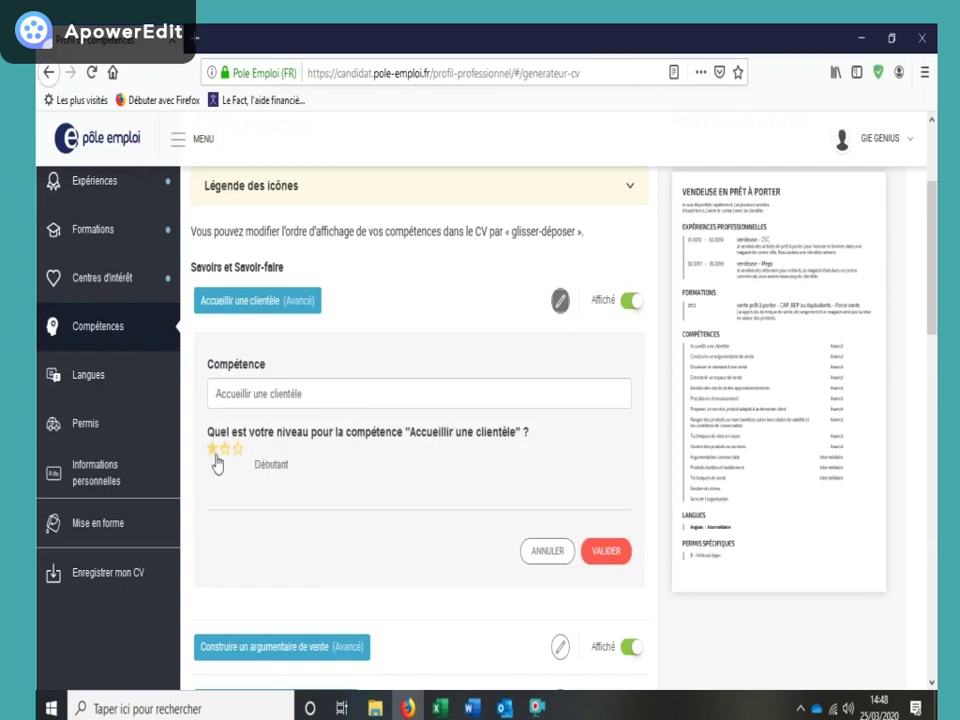
{"action": "left_click", "coordinate": [224, 450]}
{"action": "left_click", "coordinate": [243, 452]}
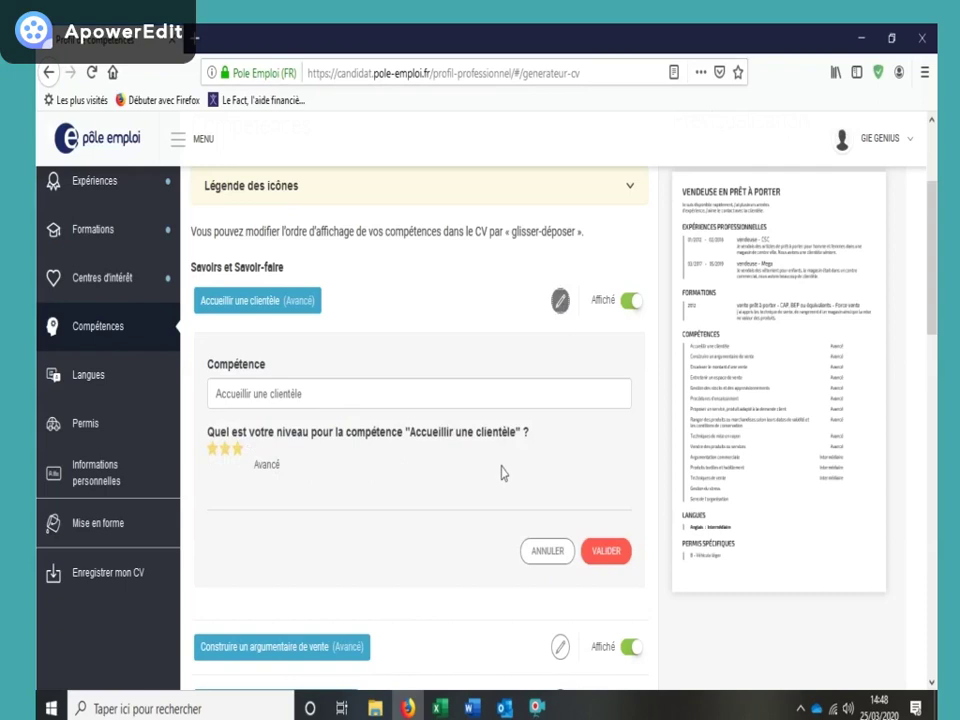
{"action": "left_click", "coordinate": [606, 552]}
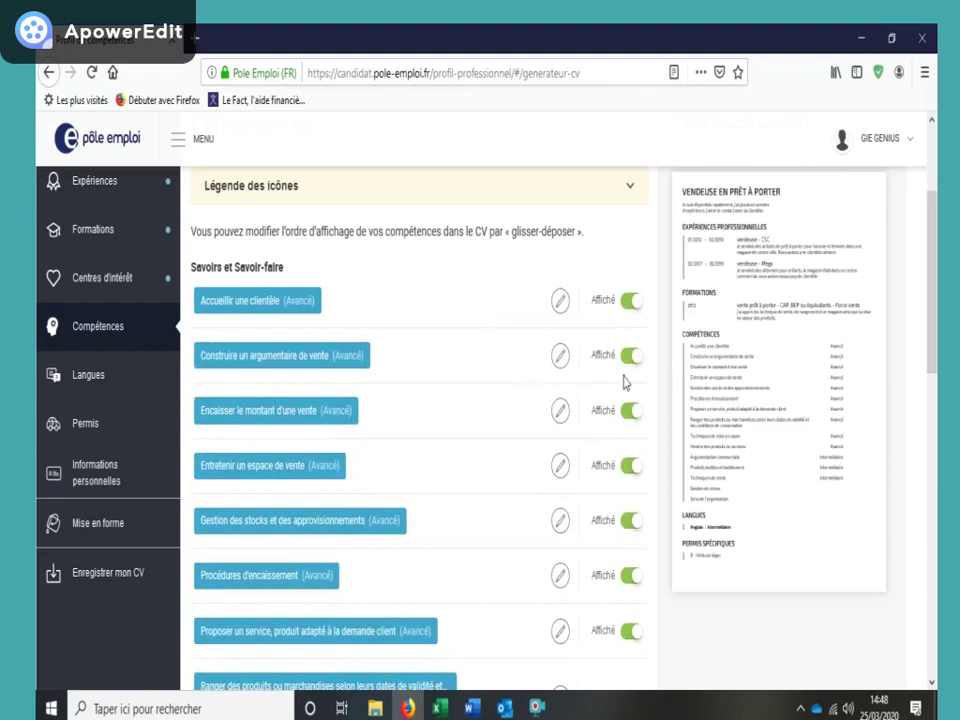
Step: Keep 'Construire un argumentaire de vente' displayed and advance to the Langues step
{"action": "left_click", "coordinate": [631, 357]}
{"action": "left_click", "coordinate": [634, 364]}
{"action": "scroll", "coordinate": [637, 370], "scroll_direction": "down", "scroll_amount": 5}
{"action": "scroll", "coordinate": [636, 366], "scroll_direction": "down", "scroll_amount": 1}
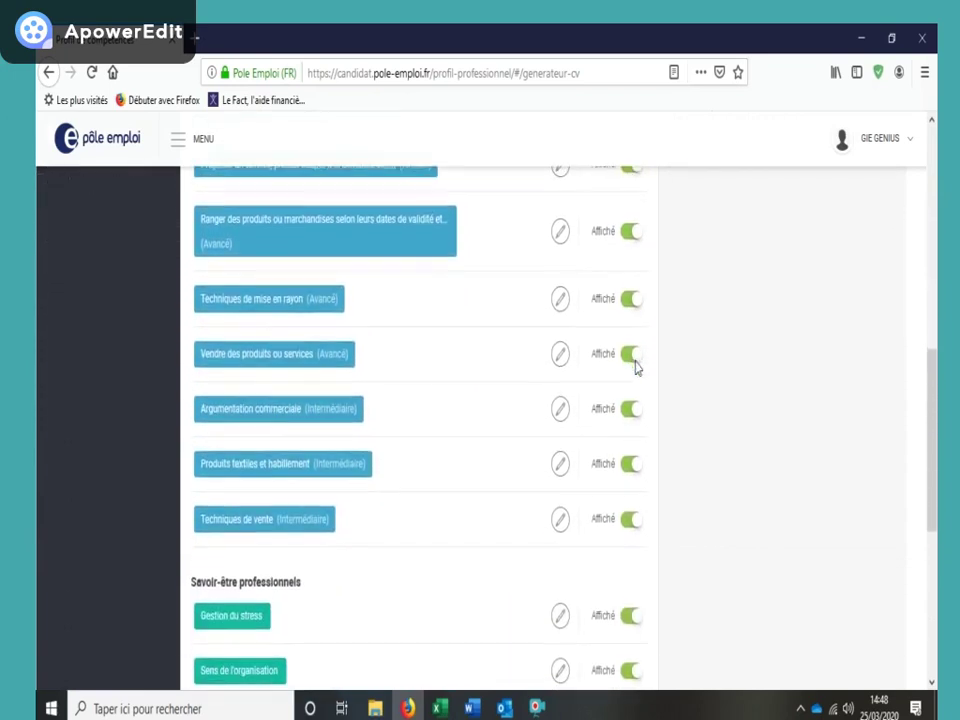
{"action": "scroll", "coordinate": [422, 386], "scroll_direction": "down", "scroll_amount": 2}
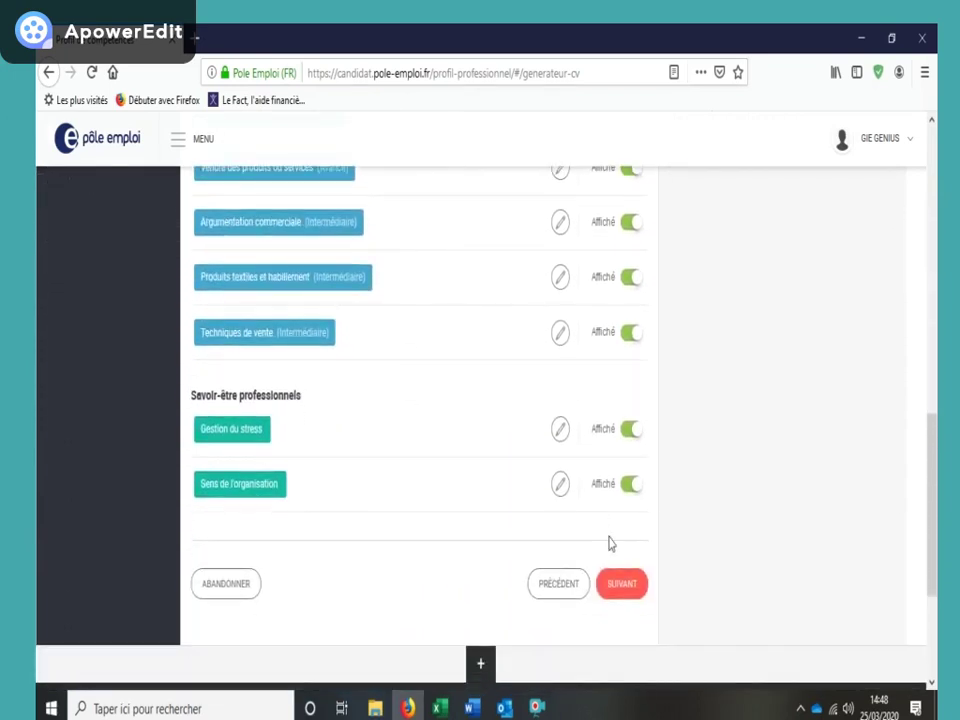
{"action": "left_click", "coordinate": [619, 588]}
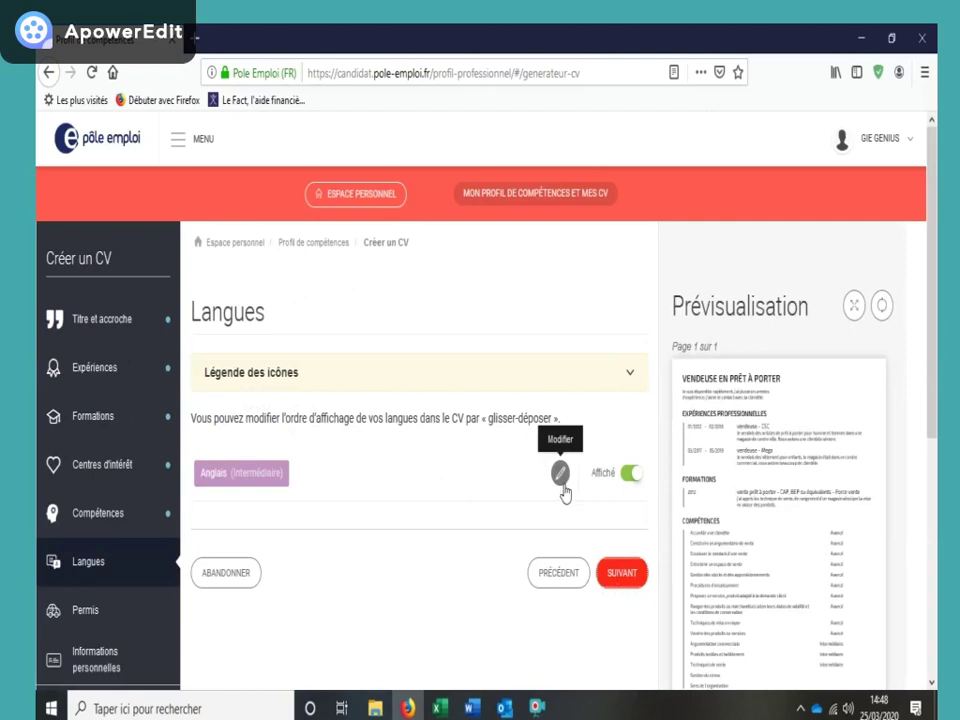
Step: Keep Anglais shown on the CV and advance to the driving licence step
{"action": "left_click", "coordinate": [635, 477]}
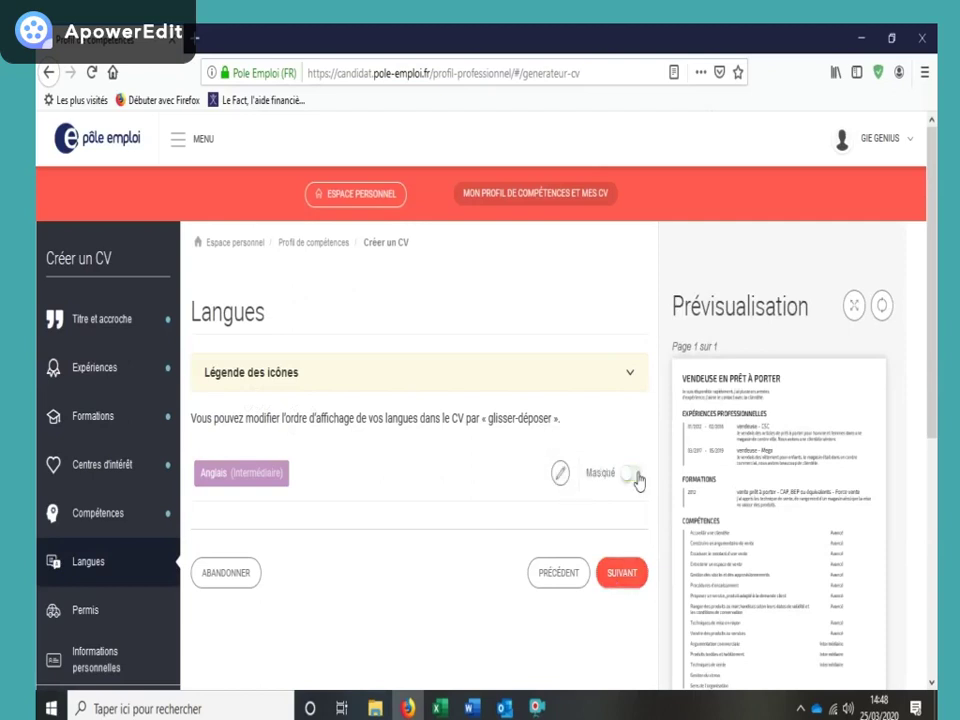
{"action": "left_click", "coordinate": [635, 478]}
{"action": "scroll", "coordinate": [638, 479], "scroll_direction": "down", "scroll_amount": 1}
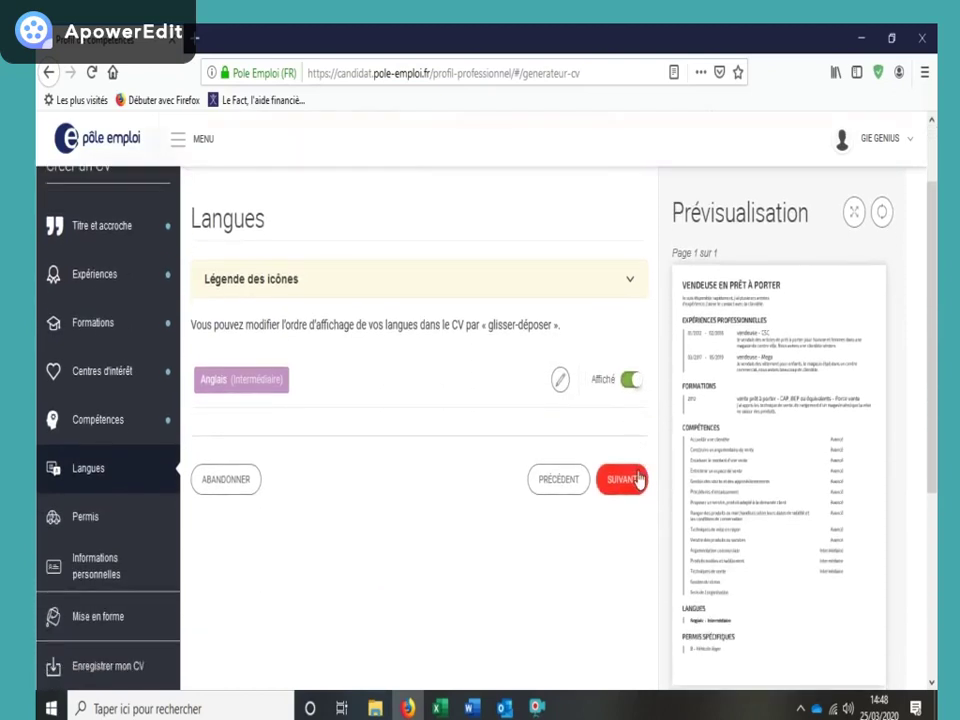
{"action": "left_click", "coordinate": [622, 480]}
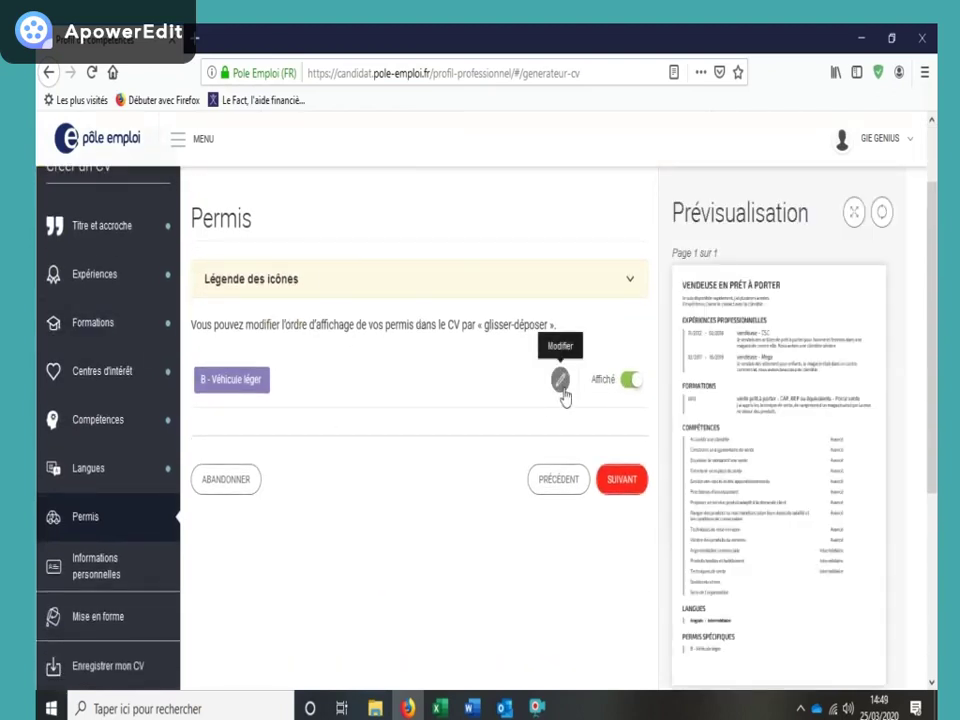
Step: Keep the B licence shown on the CV and advance to Informations personnelles
{"action": "left_click", "coordinate": [631, 383]}
{"action": "left_click", "coordinate": [631, 383]}
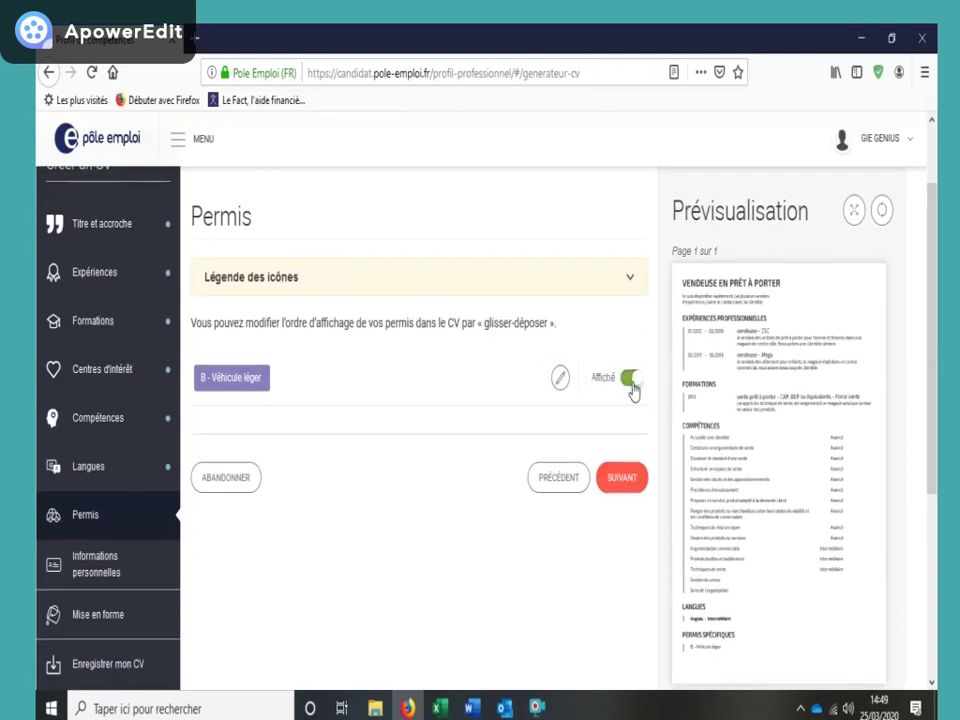
{"action": "scroll", "coordinate": [633, 388], "scroll_direction": "down", "scroll_amount": 2}
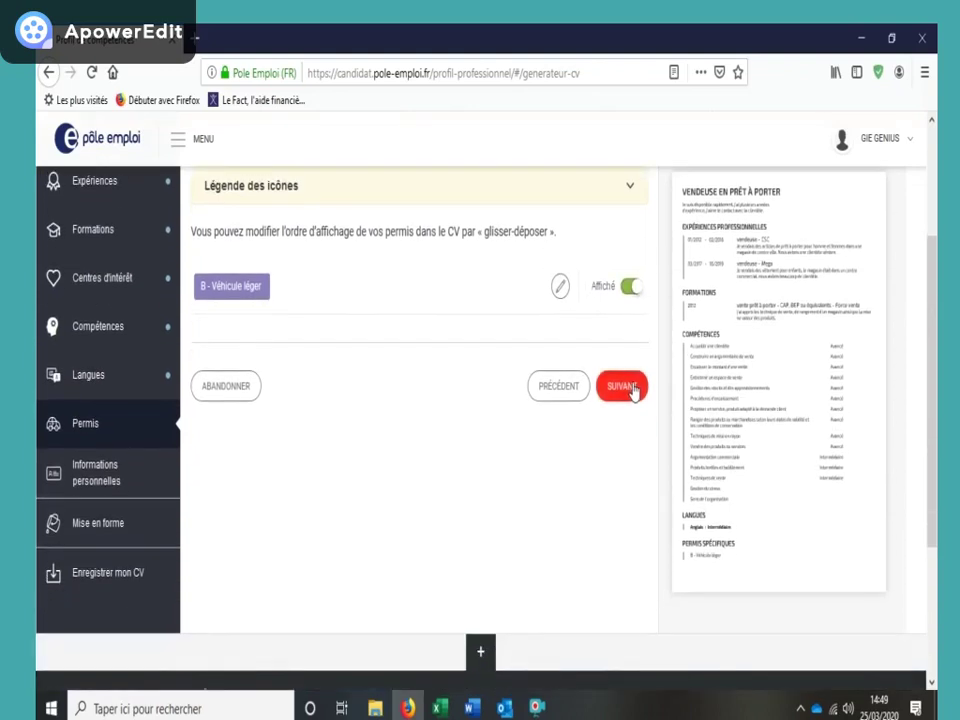
{"action": "left_click", "coordinate": [622, 387]}
{"action": "scroll", "coordinate": [480, 392], "scroll_direction": "down", "scroll_amount": 2}
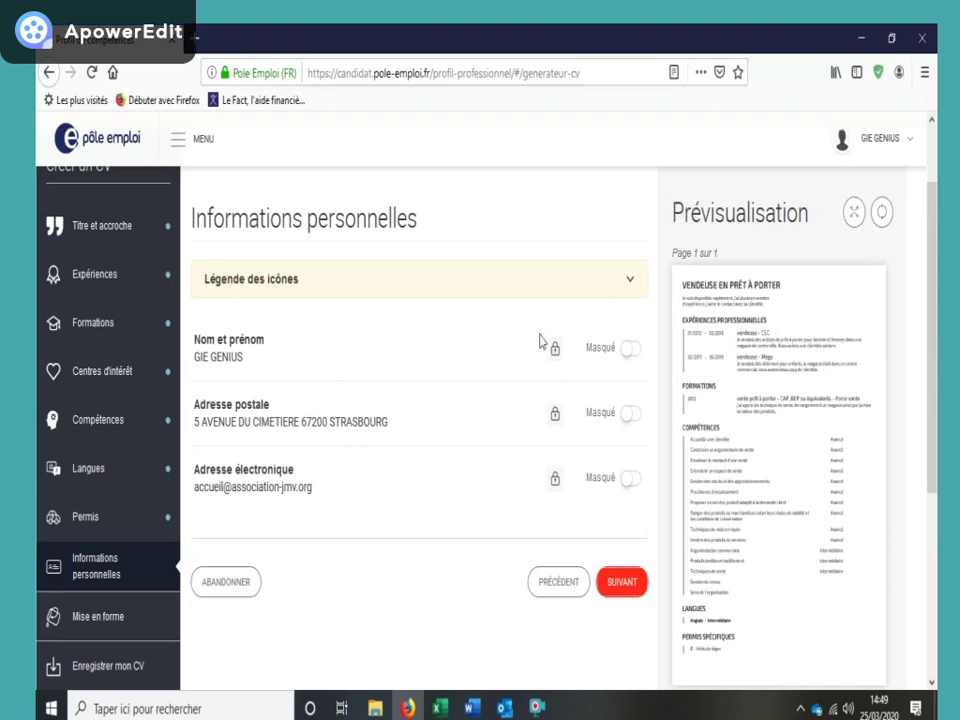
Step: Set Adresse électronique to Affiché and continue to the Mise en forme step
{"action": "left_click", "coordinate": [632, 481]}
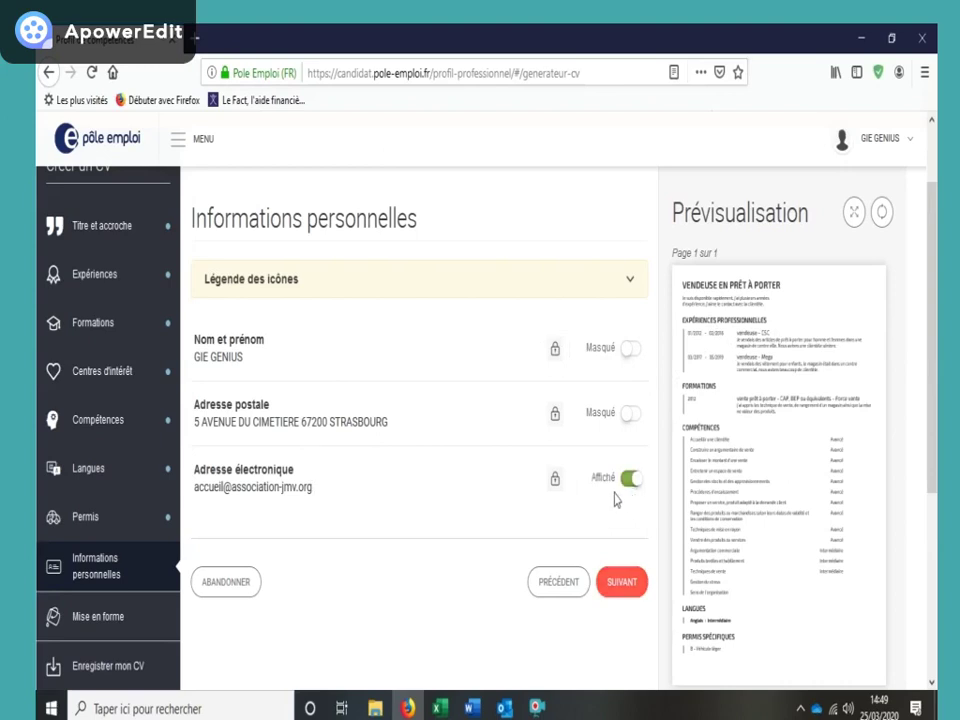
{"action": "scroll", "coordinate": [615, 500], "scroll_direction": "down", "scroll_amount": 2}
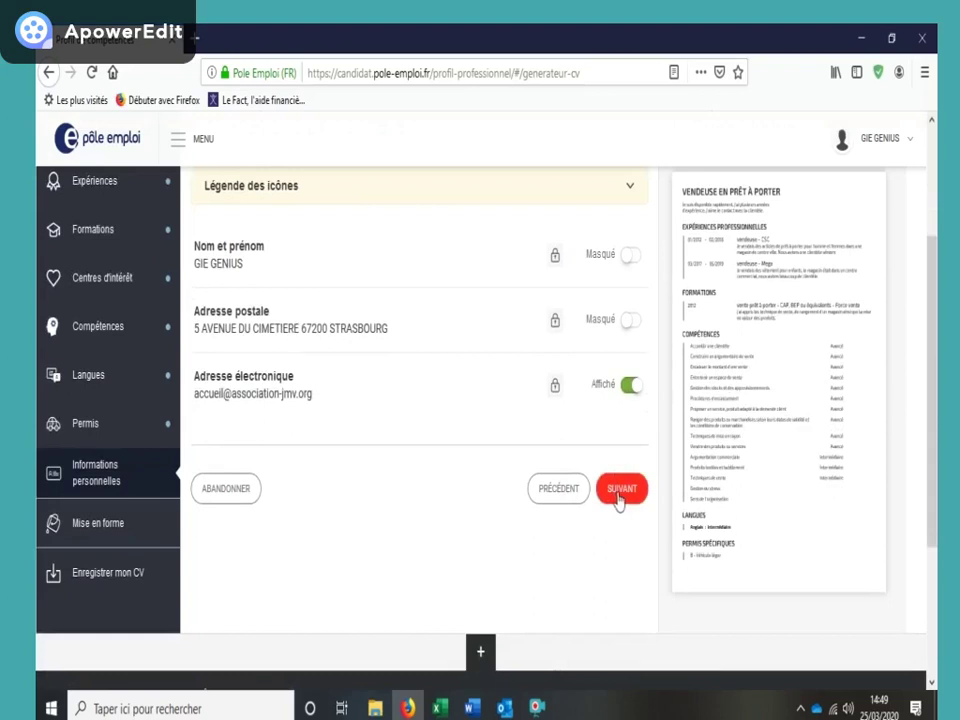
{"action": "left_click", "coordinate": [619, 492]}
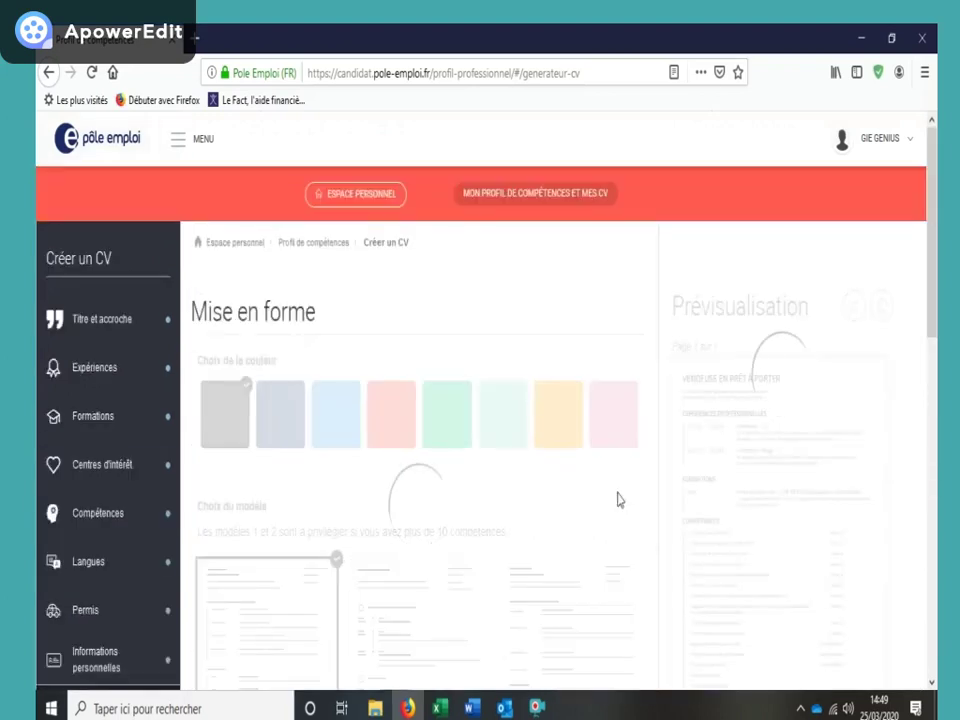
Step: Make the CV colour orange after trying light blue
{"action": "scroll", "coordinate": [617, 500], "scroll_direction": "down", "scroll_amount": 3}
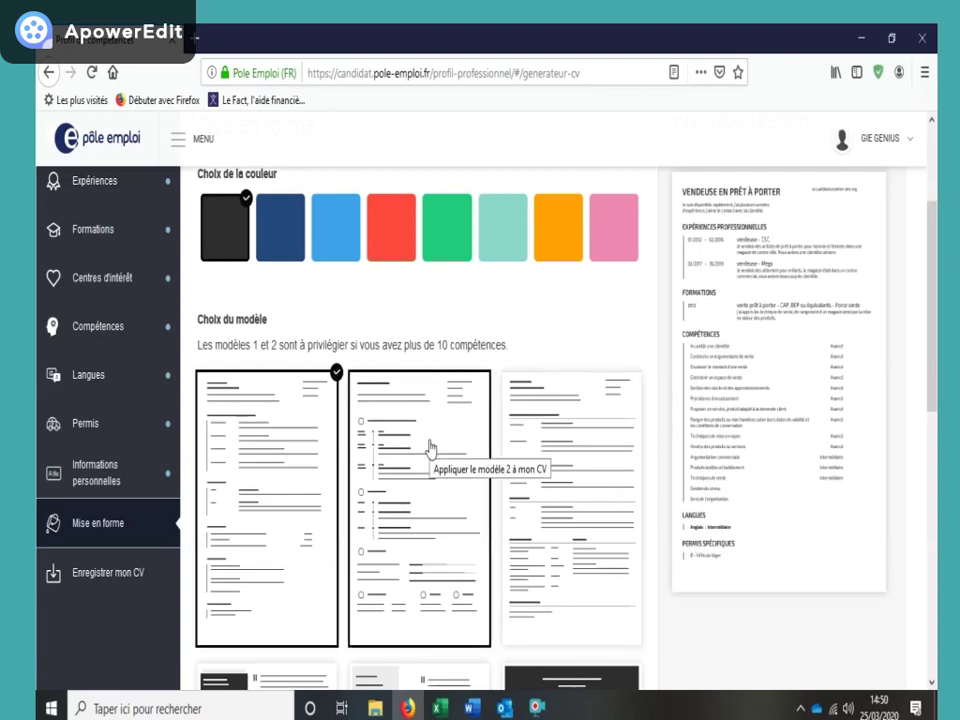
{"action": "left_click", "coordinate": [339, 246]}
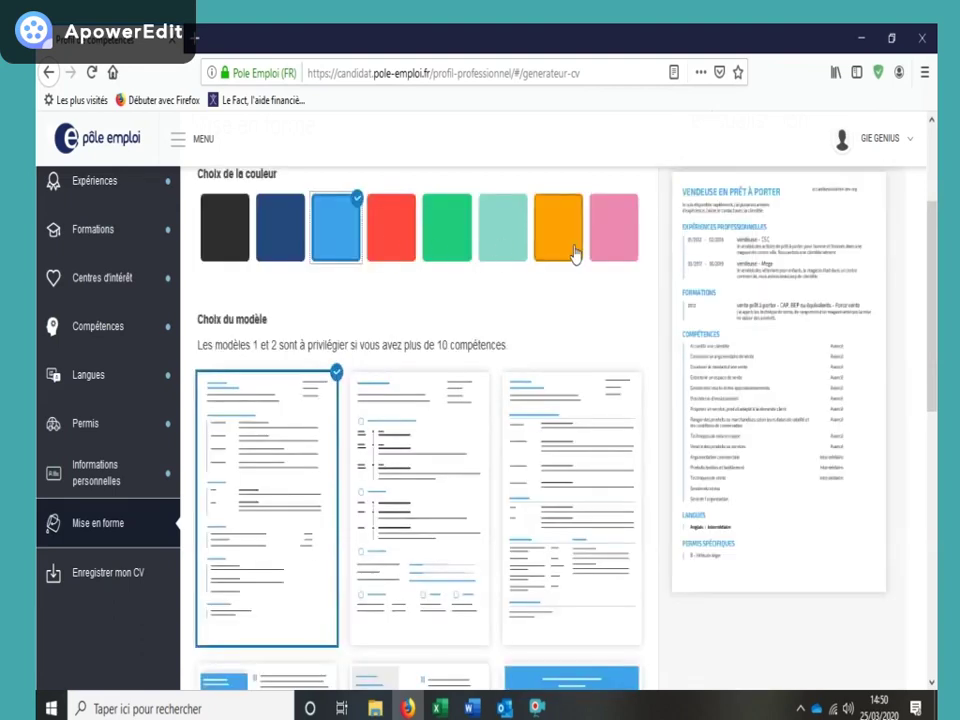
{"action": "left_click", "coordinate": [574, 252]}
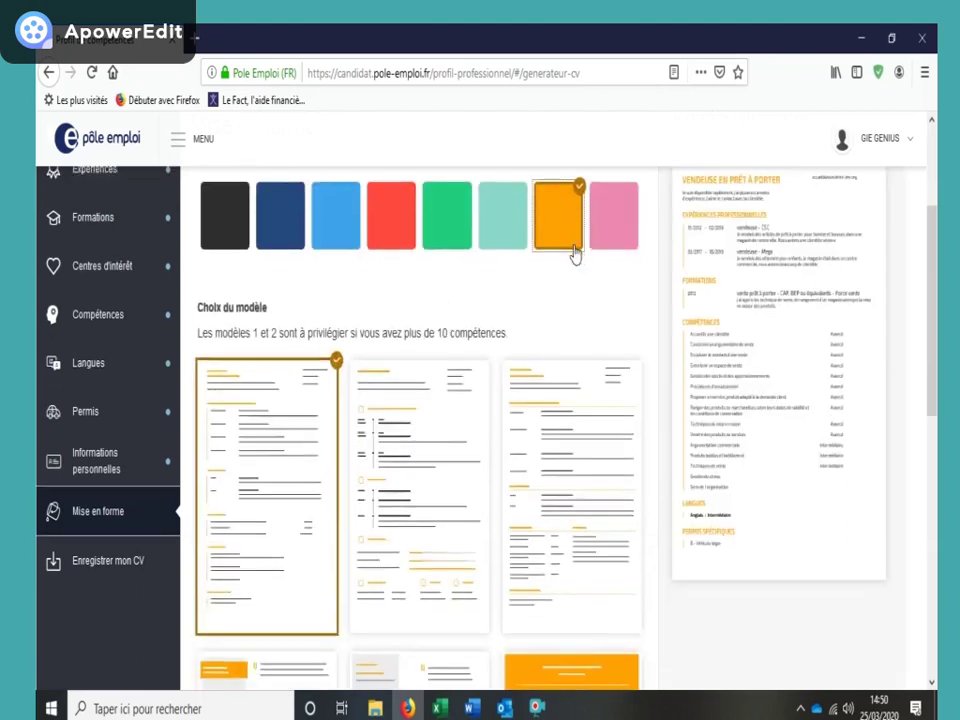
Step: Compare layout models 5 and 3, then settle on the model 2 layout
{"action": "scroll", "coordinate": [570, 256], "scroll_direction": "down", "scroll_amount": 2}
{"action": "left_click", "coordinate": [385, 365]}
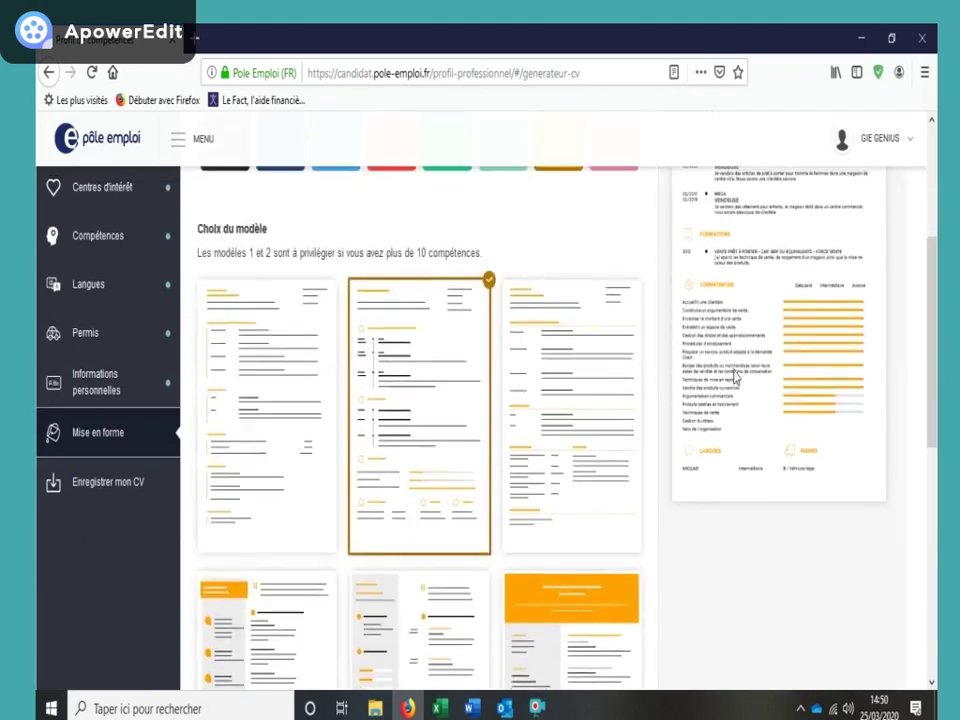
{"action": "scroll", "coordinate": [735, 378], "scroll_direction": "up", "scroll_amount": 3}
{"action": "scroll", "coordinate": [735, 378], "scroll_direction": "down", "scroll_amount": 1}
{"action": "scroll", "coordinate": [735, 376], "scroll_direction": "down", "scroll_amount": 3}
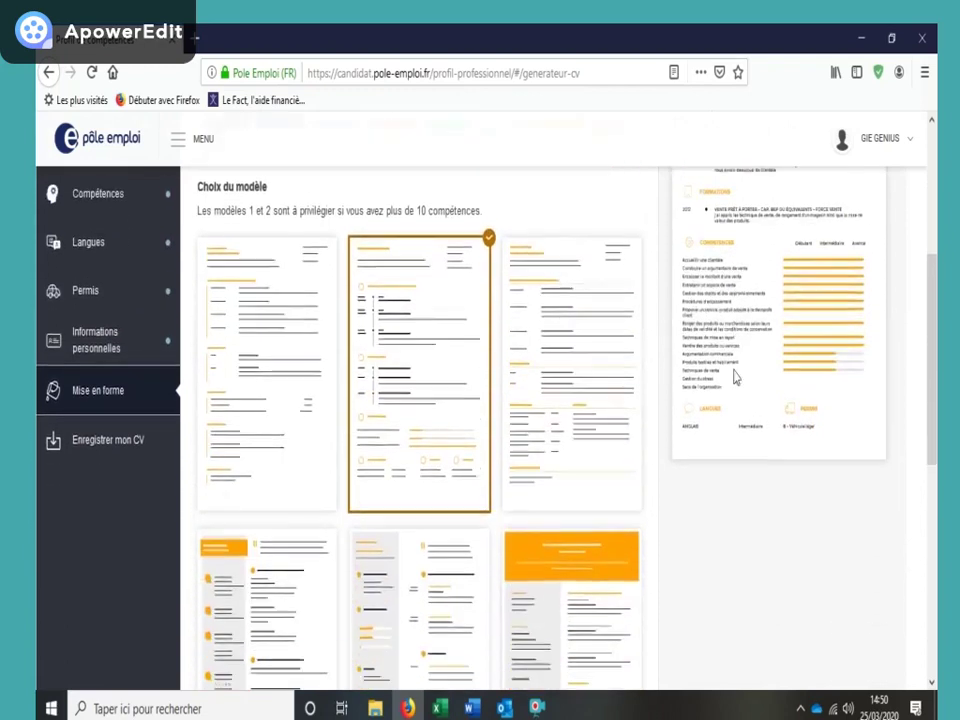
{"action": "left_click", "coordinate": [430, 547]}
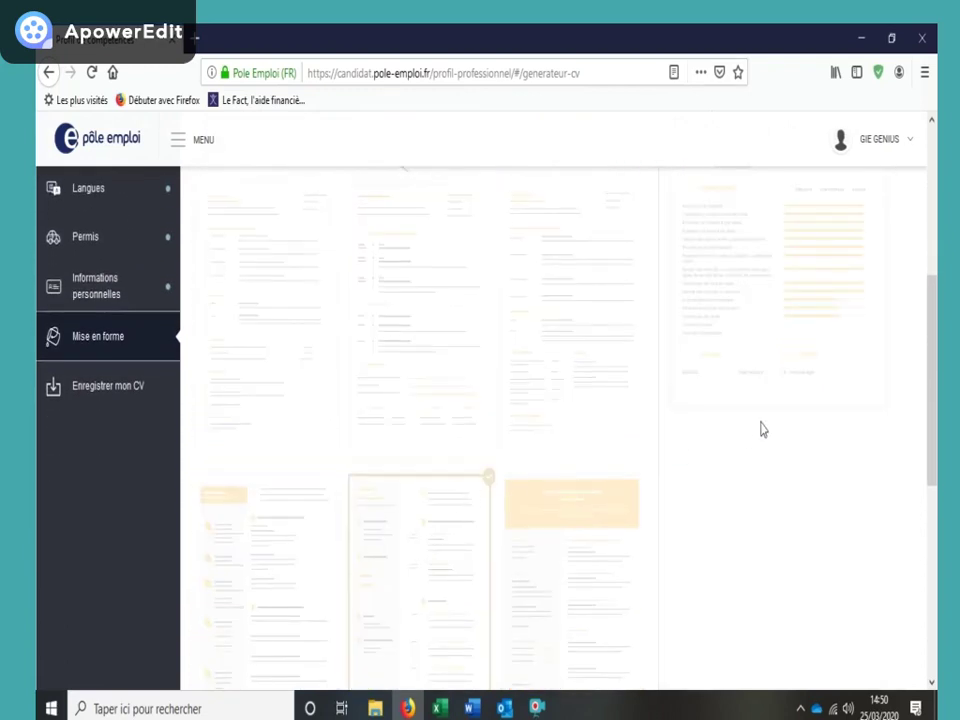
{"action": "scroll", "coordinate": [760, 429], "scroll_direction": "up", "scroll_amount": 4}
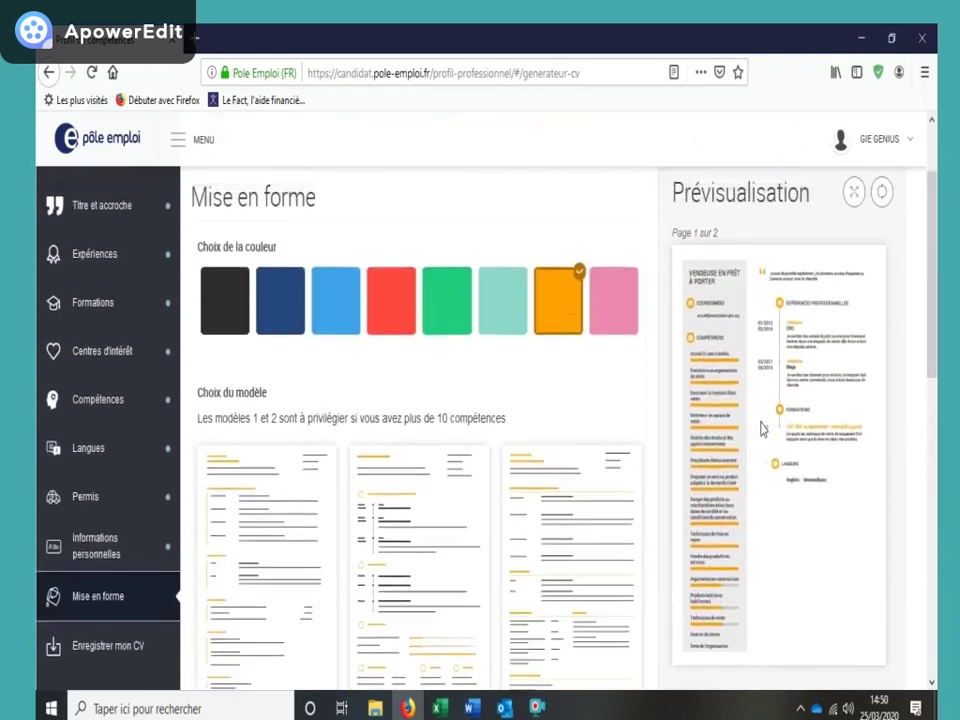
{"action": "scroll", "coordinate": [760, 429], "scroll_direction": "up", "scroll_amount": 1}
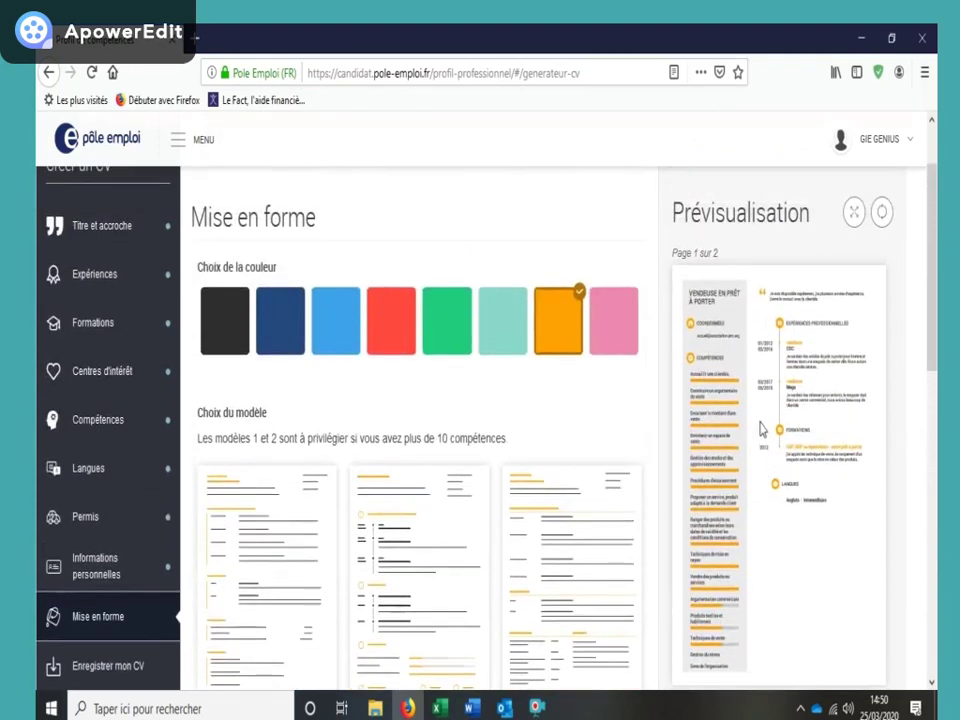
{"action": "scroll", "coordinate": [760, 429], "scroll_direction": "down", "scroll_amount": 2}
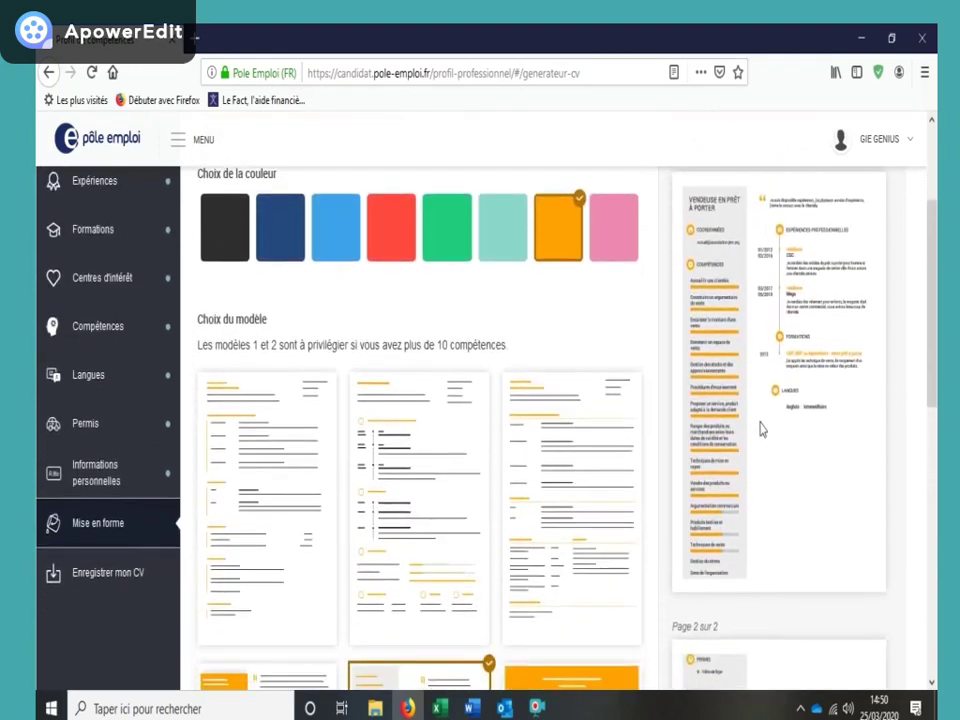
{"action": "scroll", "coordinate": [760, 429], "scroll_direction": "down", "scroll_amount": 2}
{"action": "scroll", "coordinate": [760, 429], "scroll_direction": "down", "scroll_amount": 2}
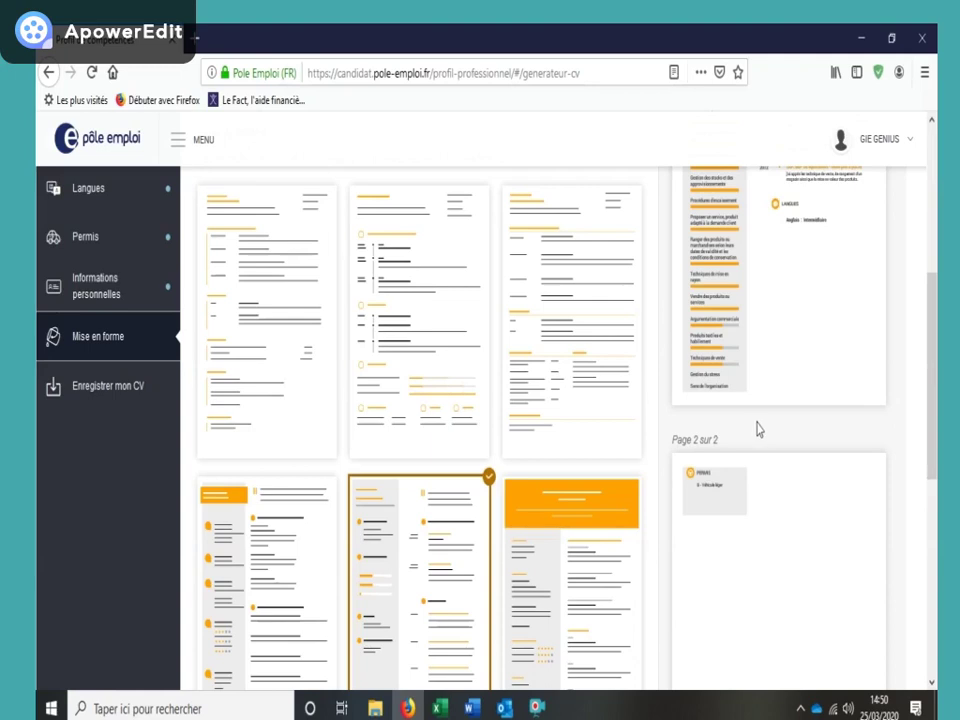
{"action": "left_click", "coordinate": [608, 408]}
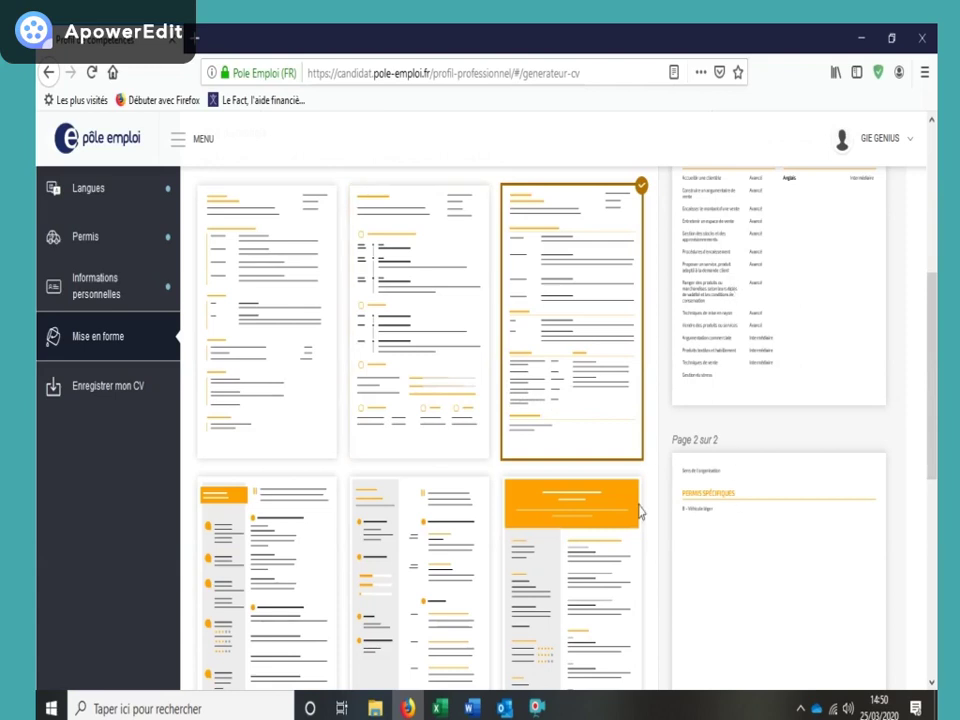
{"action": "left_click", "coordinate": [437, 352]}
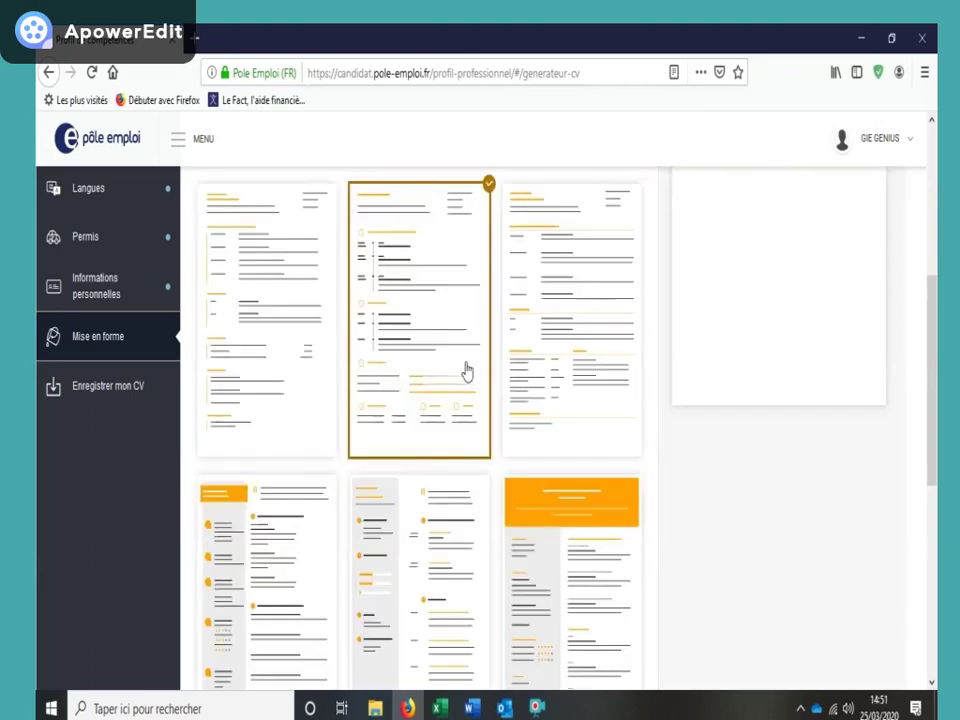
Step: Move on to the Enregistrer mon CV section
{"action": "scroll", "coordinate": [872, 347], "scroll_direction": "up", "scroll_amount": 5}
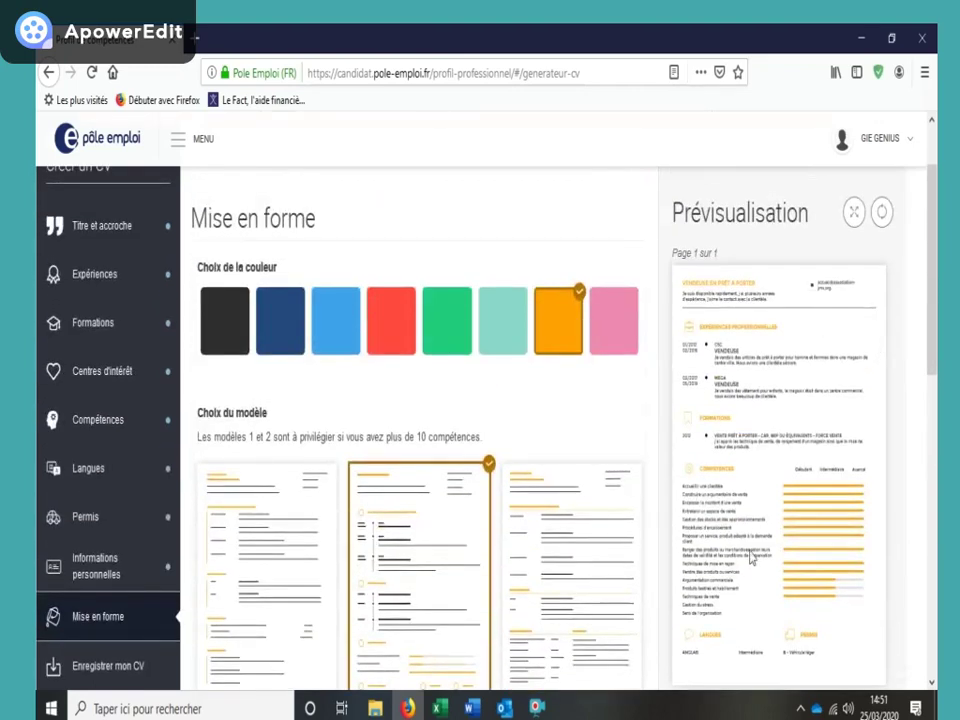
{"action": "scroll", "coordinate": [810, 463], "scroll_direction": "down", "scroll_amount": 2}
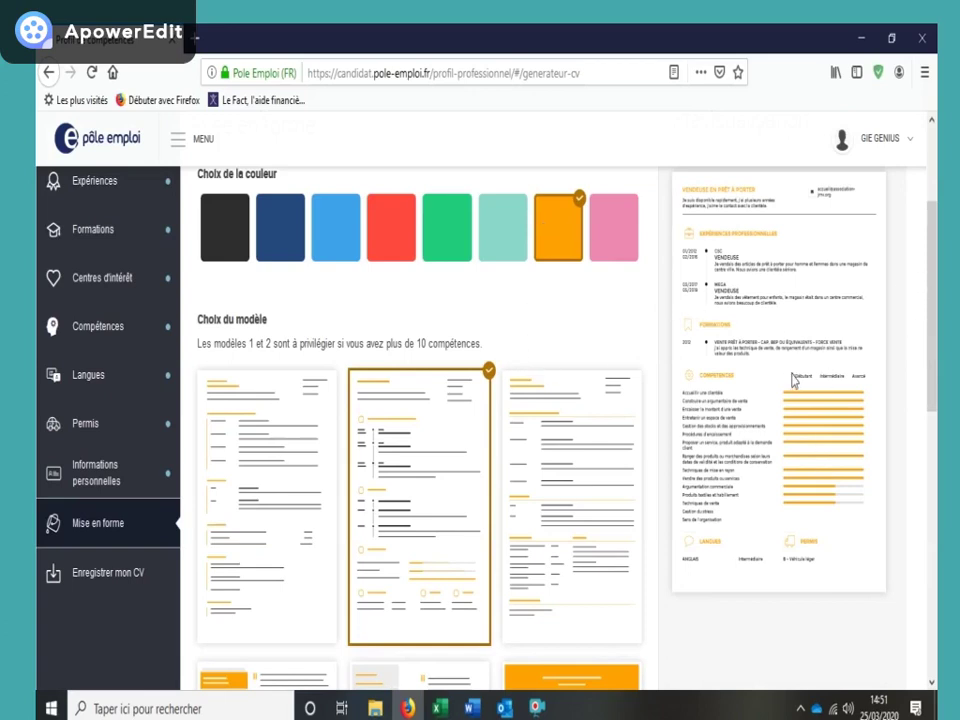
{"action": "scroll", "coordinate": [775, 394], "scroll_direction": "down", "scroll_amount": 3}
{"action": "scroll", "coordinate": [737, 400], "scroll_direction": "down", "scroll_amount": 1}
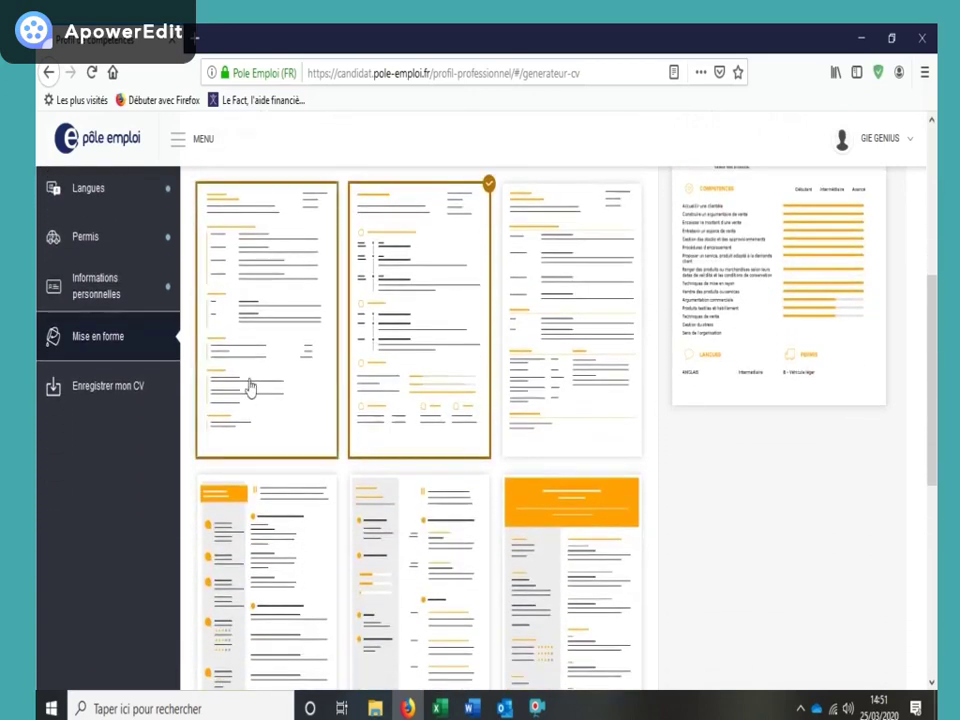
{"action": "left_click", "coordinate": [100, 398]}
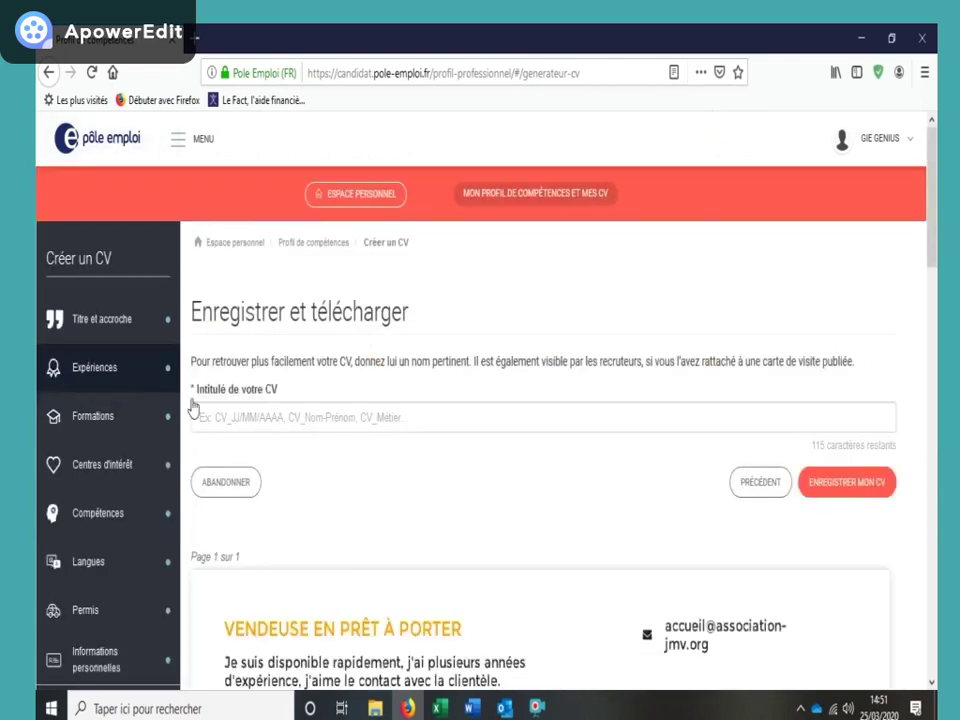
Step: Title the CV 'vendeuse' plus the account name, then scroll through the whole preview
{"action": "left_click", "coordinate": [273, 416]}
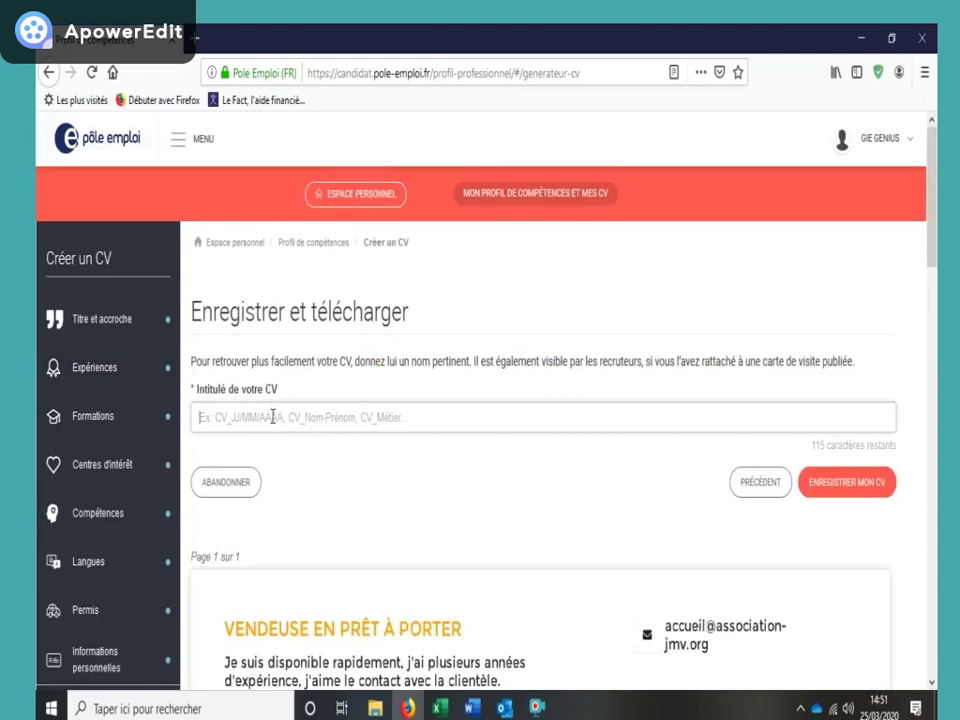
{"action": "type", "text": "vendeuse gie genius"}
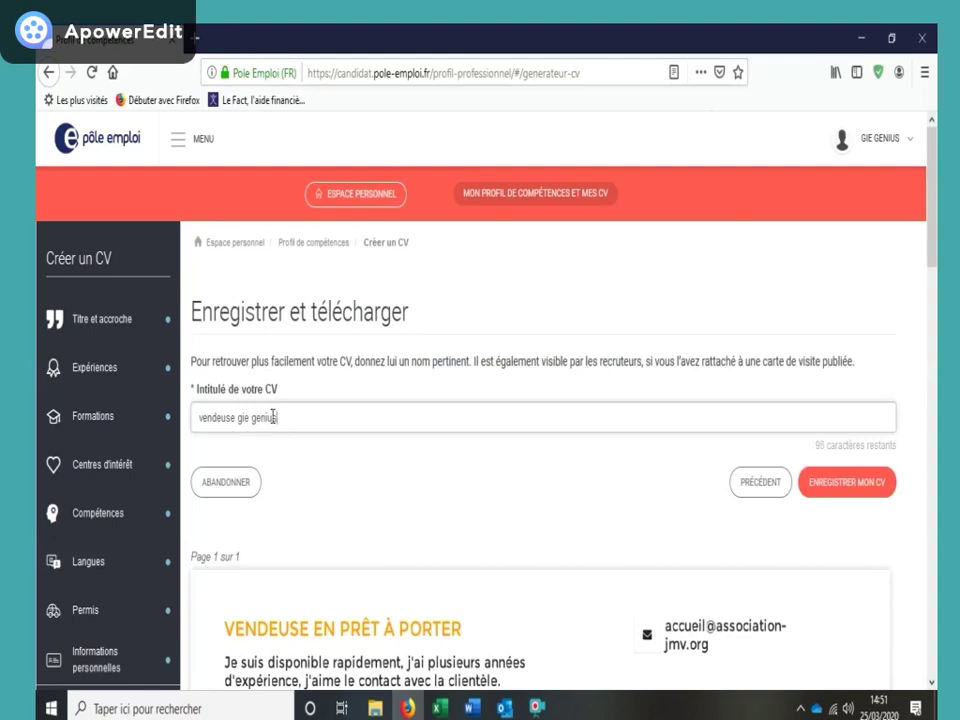
{"action": "scroll", "coordinate": [409, 499], "scroll_direction": "down", "scroll_amount": 5}
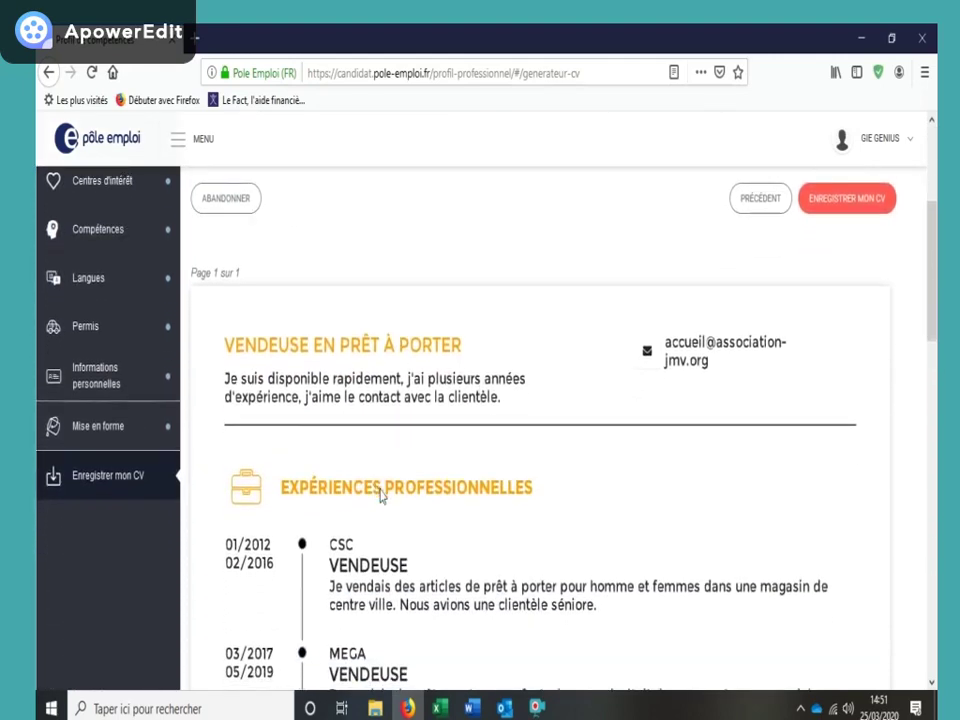
{"action": "scroll", "coordinate": [381, 495], "scroll_direction": "down", "scroll_amount": 8}
{"action": "scroll", "coordinate": [380, 490], "scroll_direction": "down", "scroll_amount": 7}
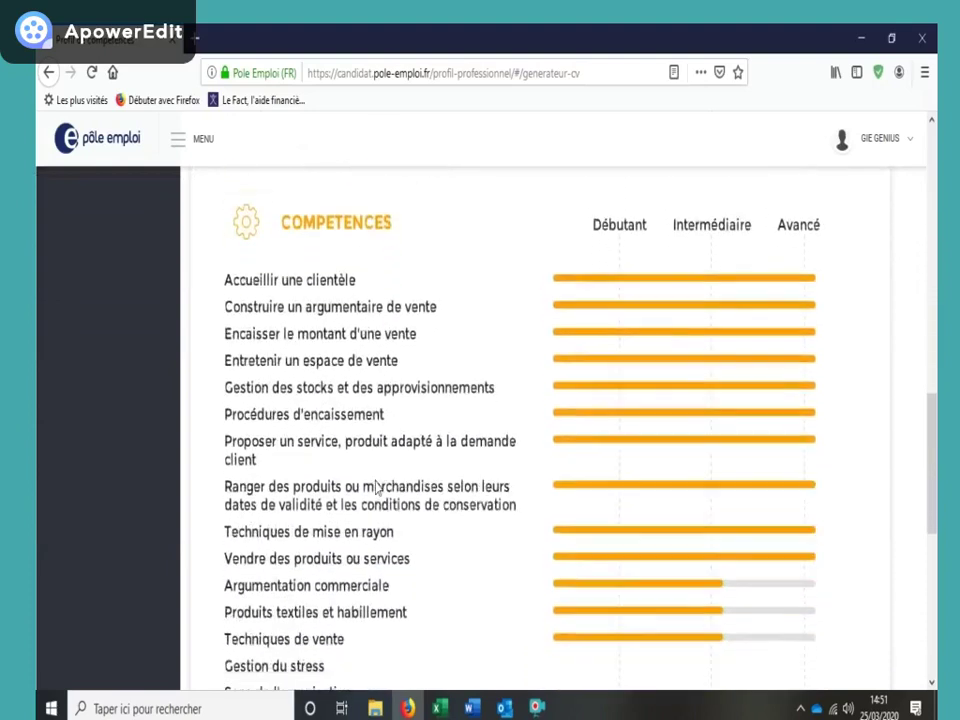
{"action": "scroll", "coordinate": [376, 479], "scroll_direction": "down", "scroll_amount": 3}
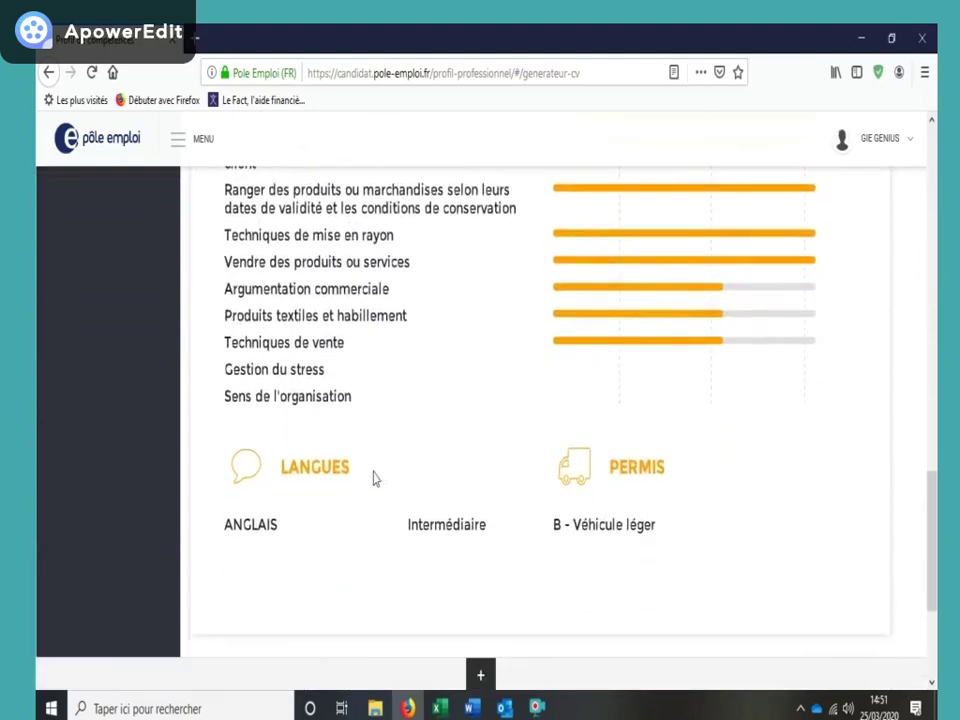
{"action": "scroll", "coordinate": [373, 477], "scroll_direction": "up", "scroll_amount": 7}
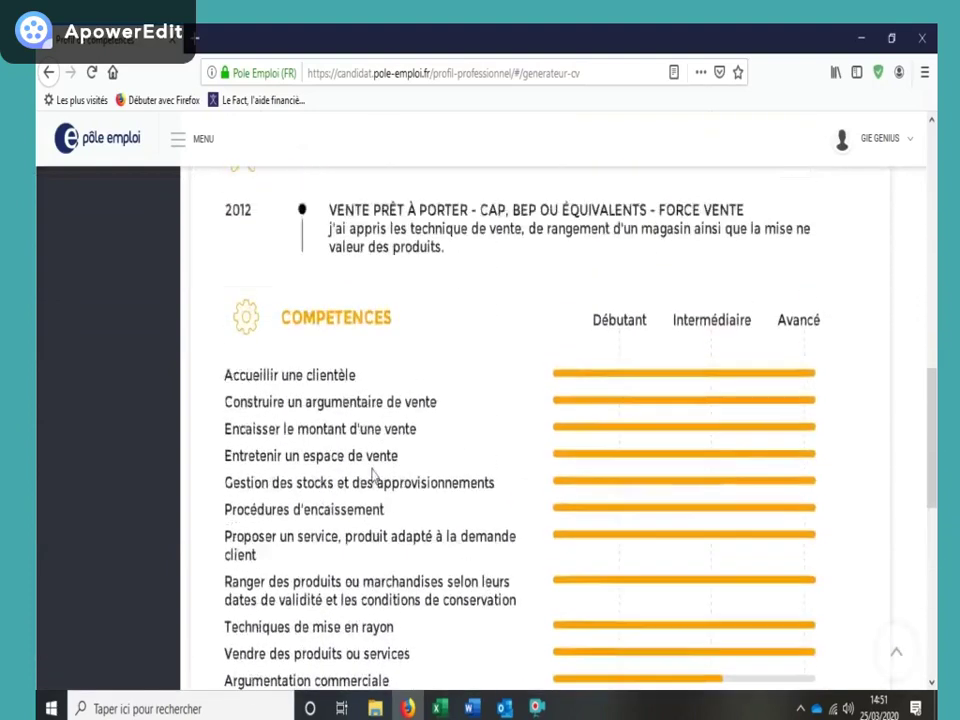
{"action": "scroll", "coordinate": [373, 477], "scroll_direction": "up", "scroll_amount": 3}
{"action": "scroll", "coordinate": [371, 477], "scroll_direction": "up", "scroll_amount": 10}
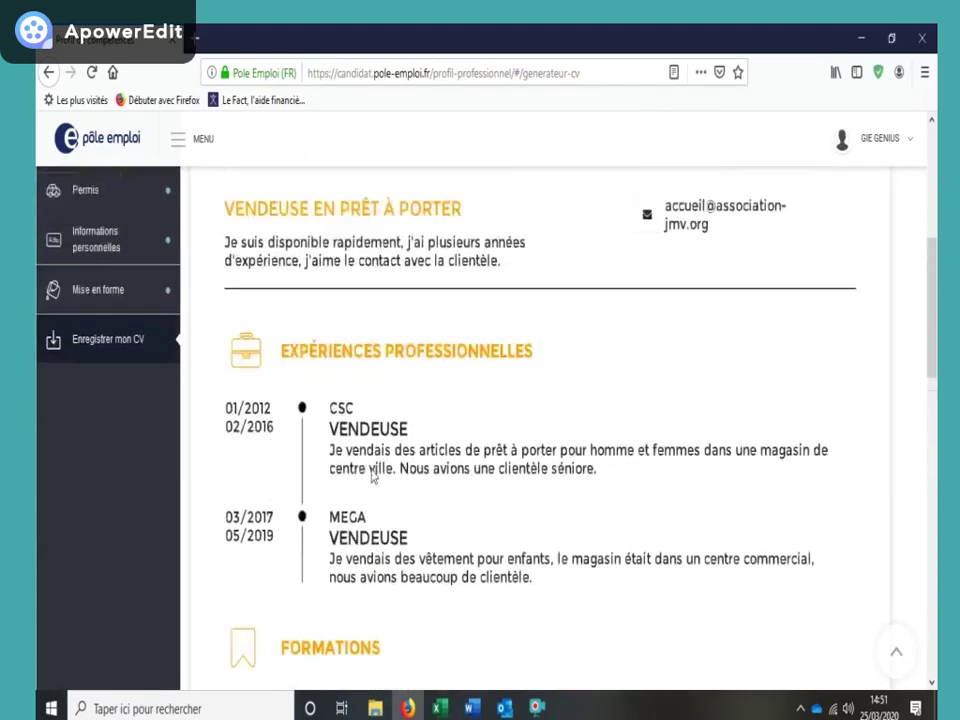
{"action": "scroll", "coordinate": [369, 470], "scroll_direction": "up", "scroll_amount": 4}
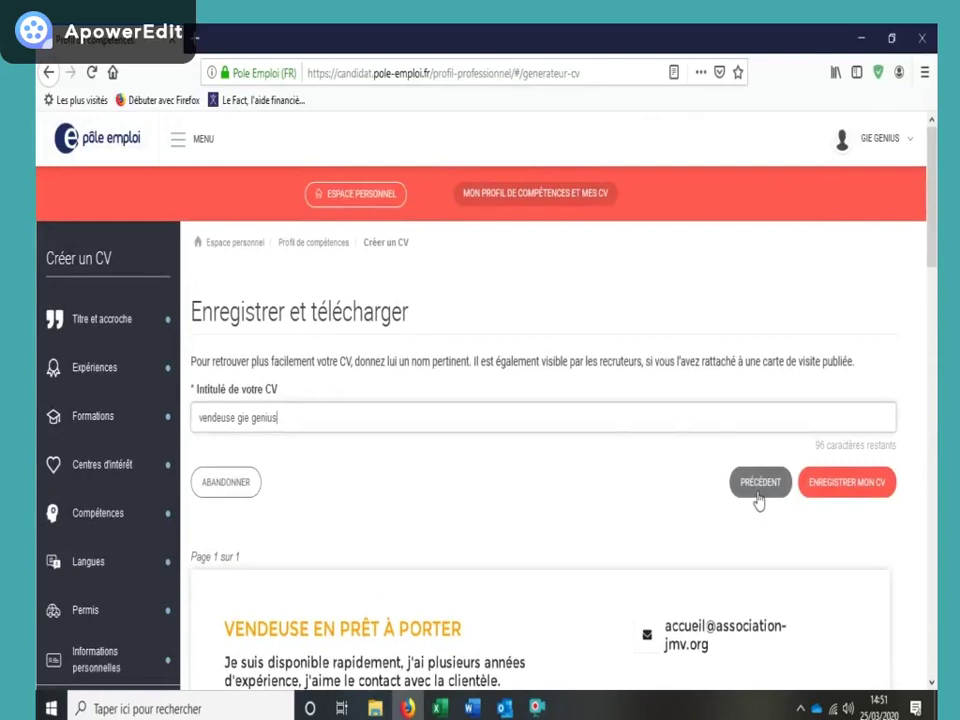
{"action": "left_click", "coordinate": [757, 497]}
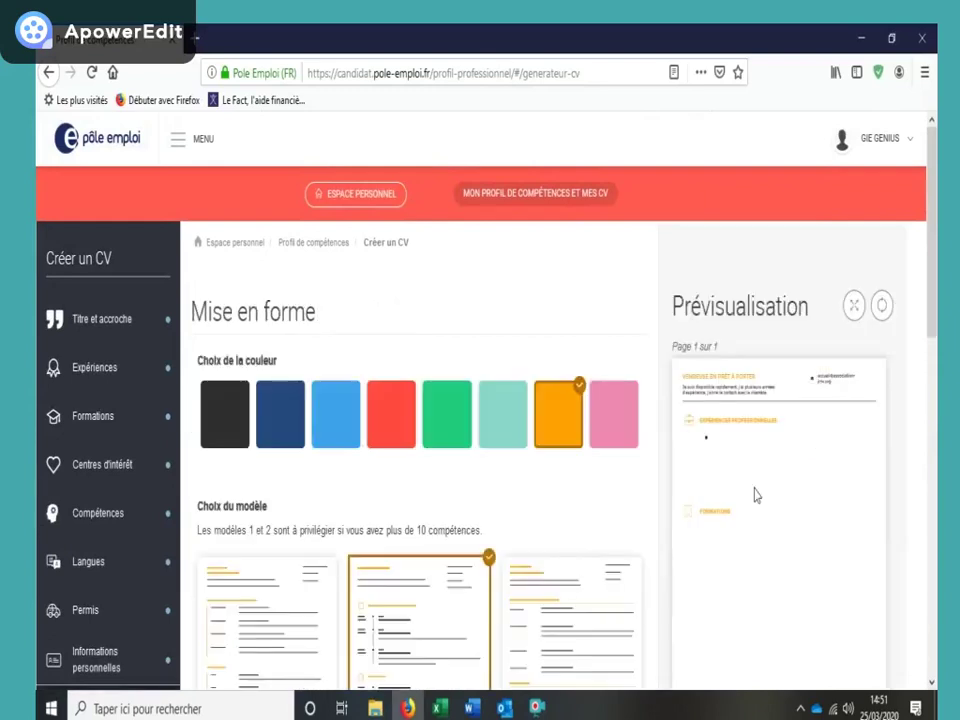
{"action": "scroll", "coordinate": [85, 355], "scroll_direction": "down", "scroll_amount": 1}
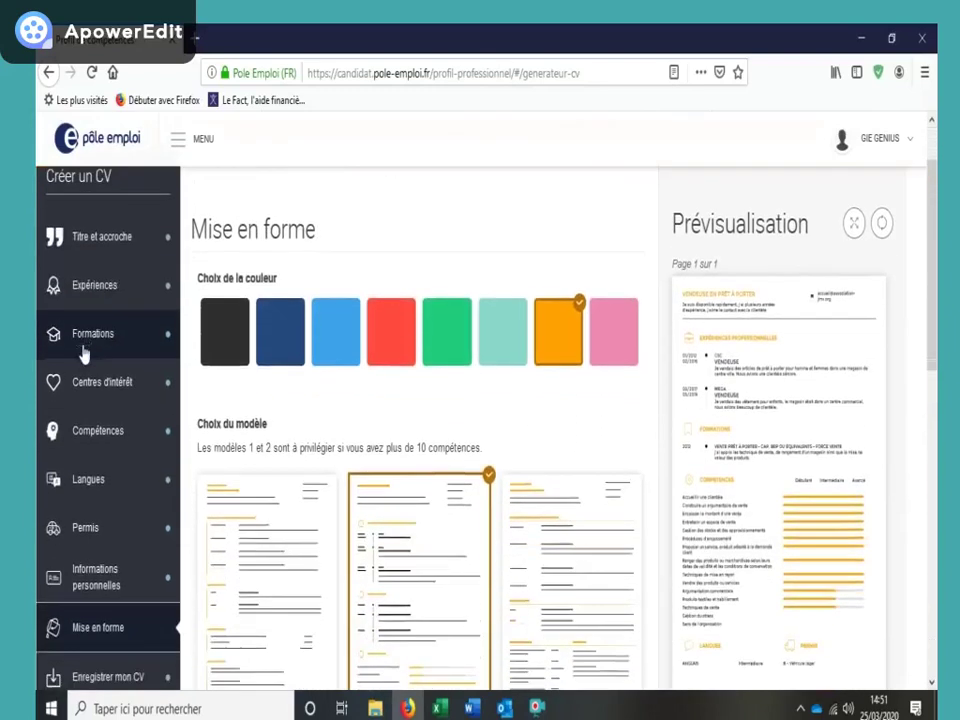
{"action": "scroll", "coordinate": [85, 355], "scroll_direction": "down", "scroll_amount": 1}
{"action": "scroll", "coordinate": [100, 300], "scroll_direction": "up", "scroll_amount": 1}
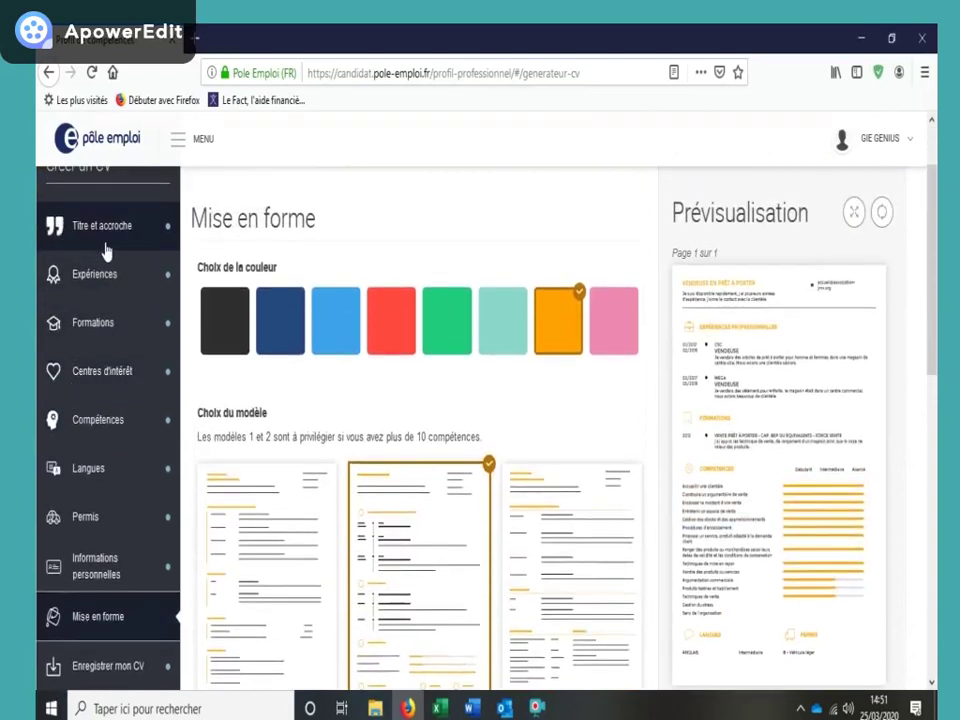
{"action": "left_click", "coordinate": [104, 244]}
{"action": "left_click", "coordinate": [86, 366]}
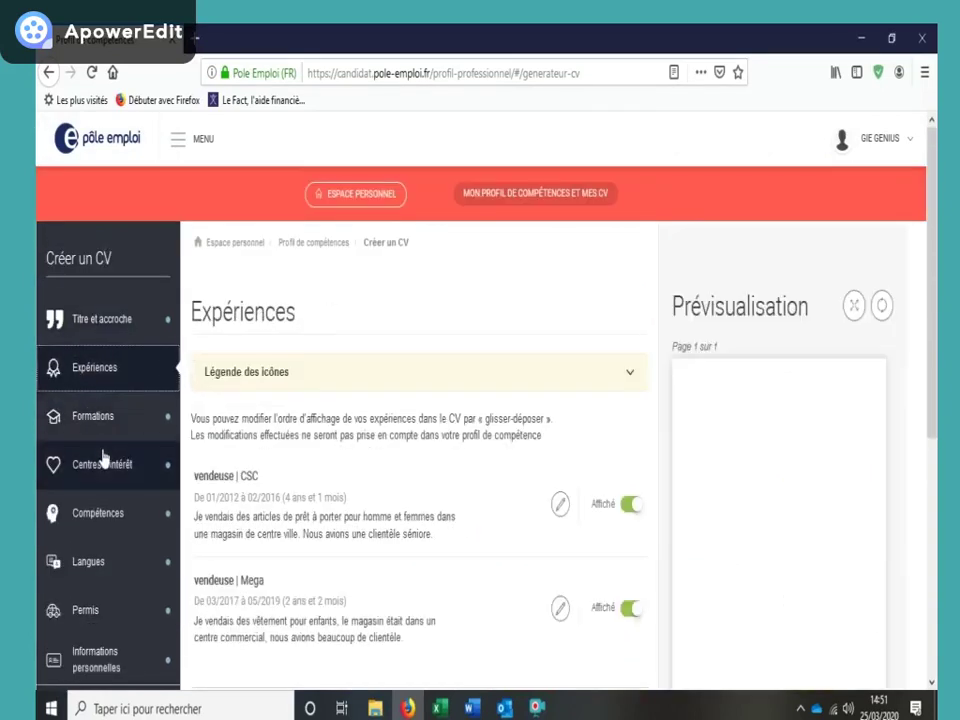
{"action": "scroll", "coordinate": [103, 457], "scroll_direction": "down", "scroll_amount": 2}
{"action": "scroll", "coordinate": [110, 450], "scroll_direction": "up", "scroll_amount": 1}
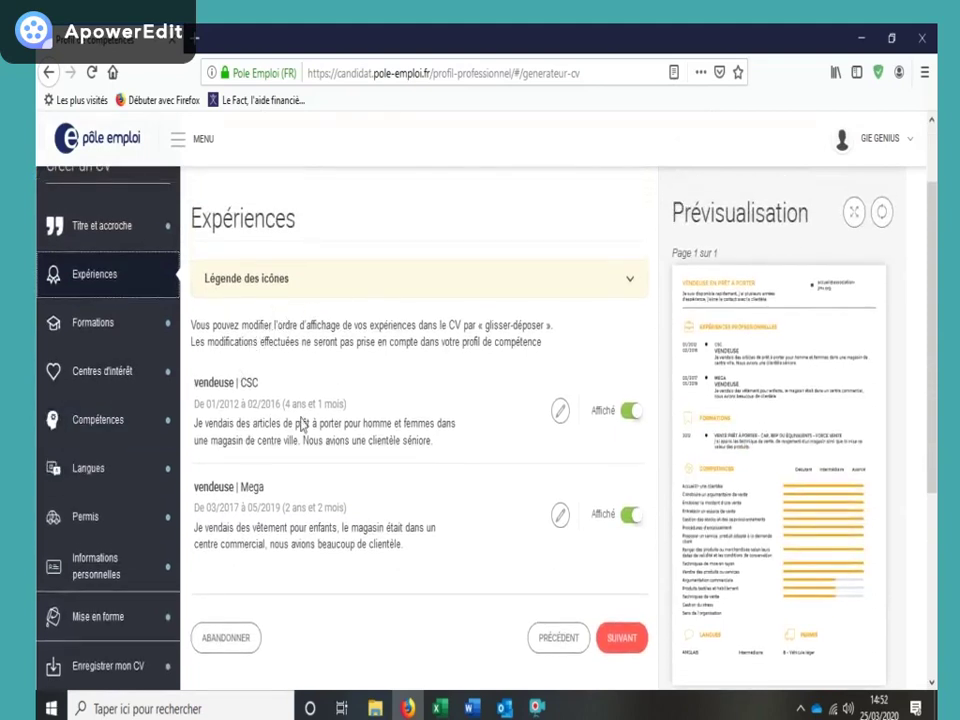
{"action": "scroll", "coordinate": [293, 421], "scroll_direction": "down", "scroll_amount": 1}
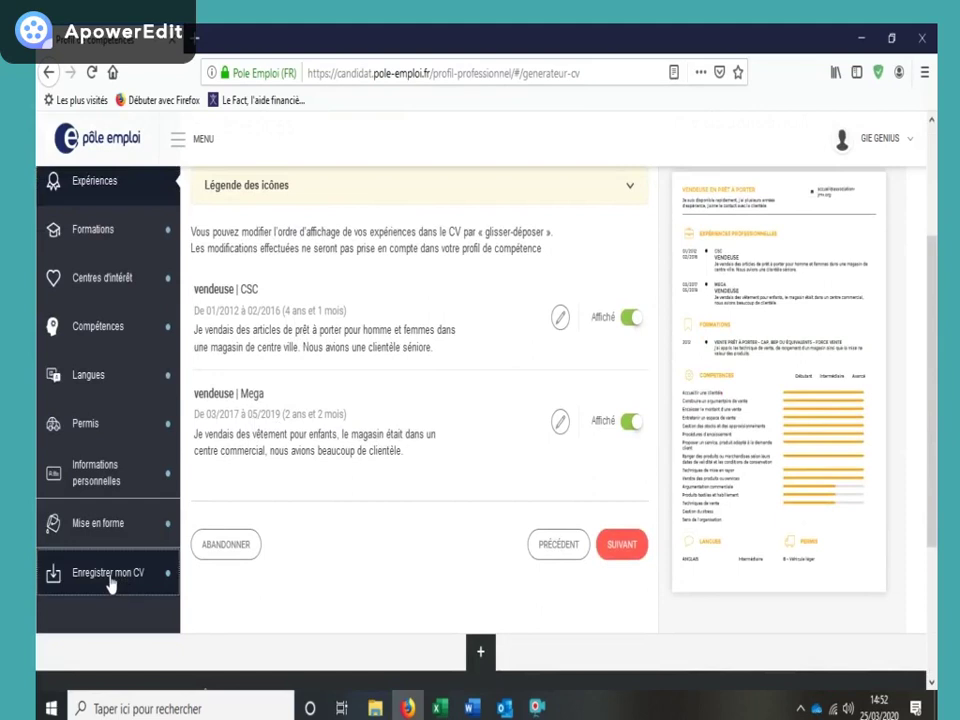
{"action": "left_click", "coordinate": [110, 580]}
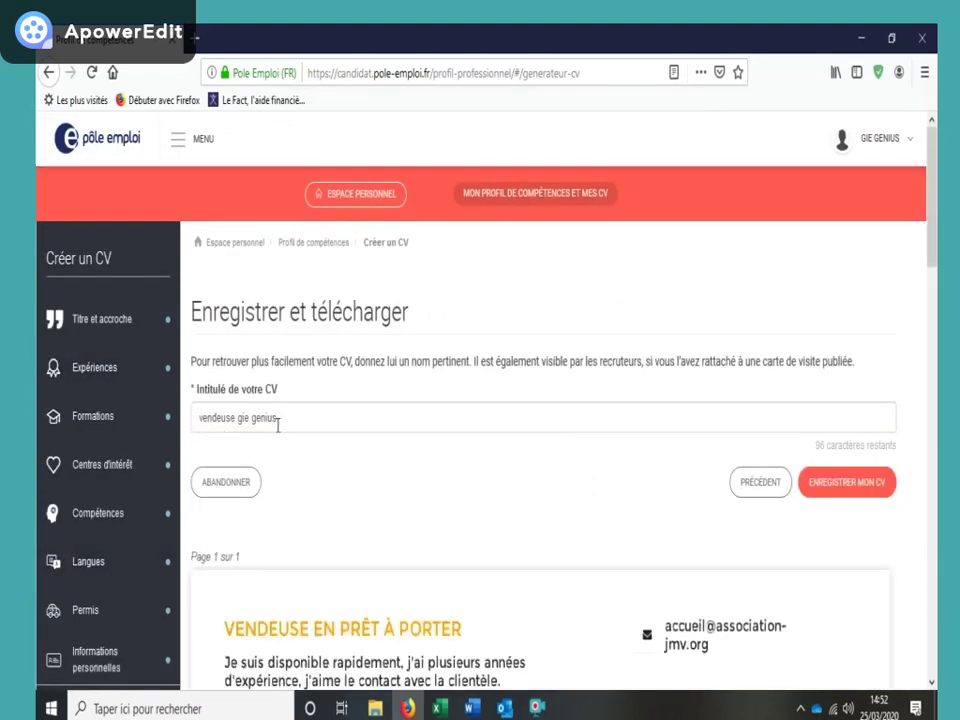
Step: Save the CV and check it appears in the MES CV list as a PDF
{"action": "left_click", "coordinate": [845, 488]}
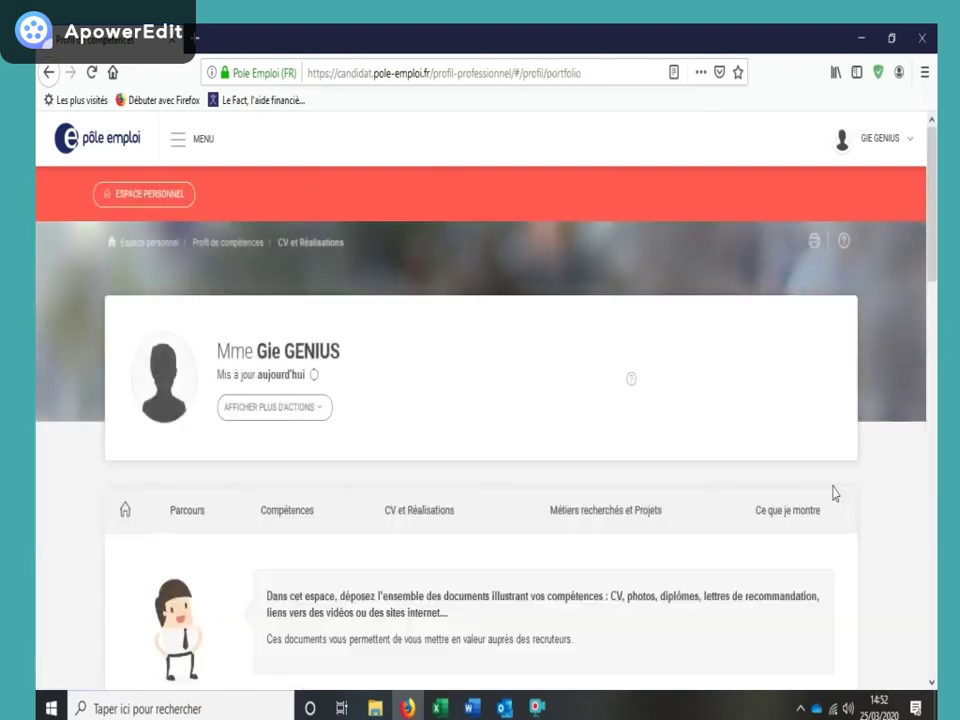
{"action": "scroll", "coordinate": [692, 496], "scroll_direction": "down", "scroll_amount": 1}
{"action": "scroll", "coordinate": [696, 490], "scroll_direction": "up", "scroll_amount": 2}
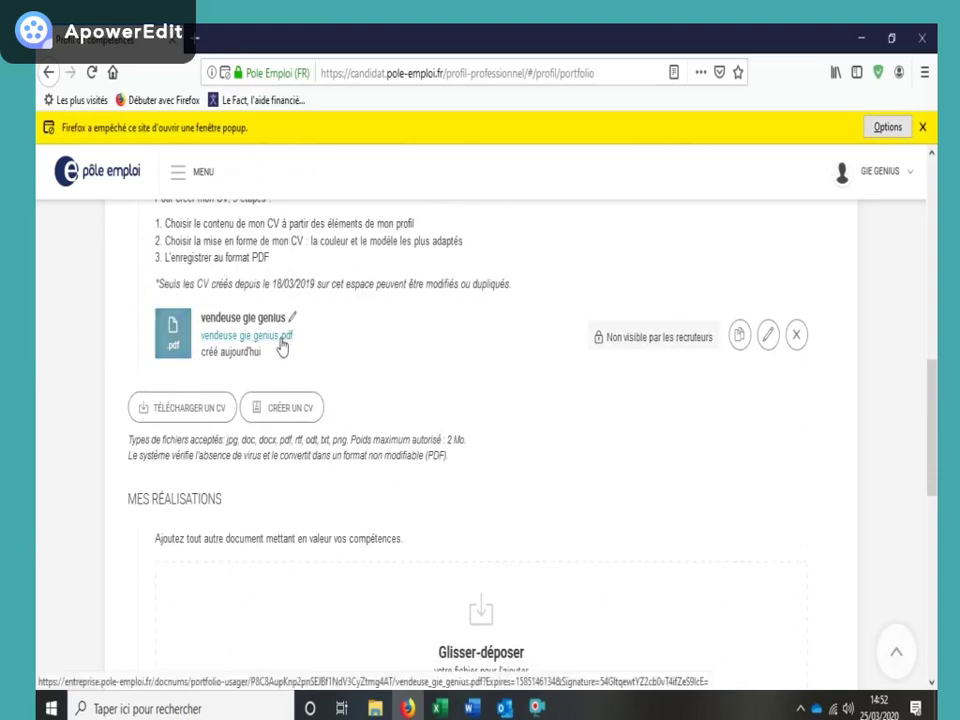
Step: View vendeuse_gie_genius.pdf in a new tab, then return to the portfolio page
{"action": "left_click", "coordinate": [210, 336]}
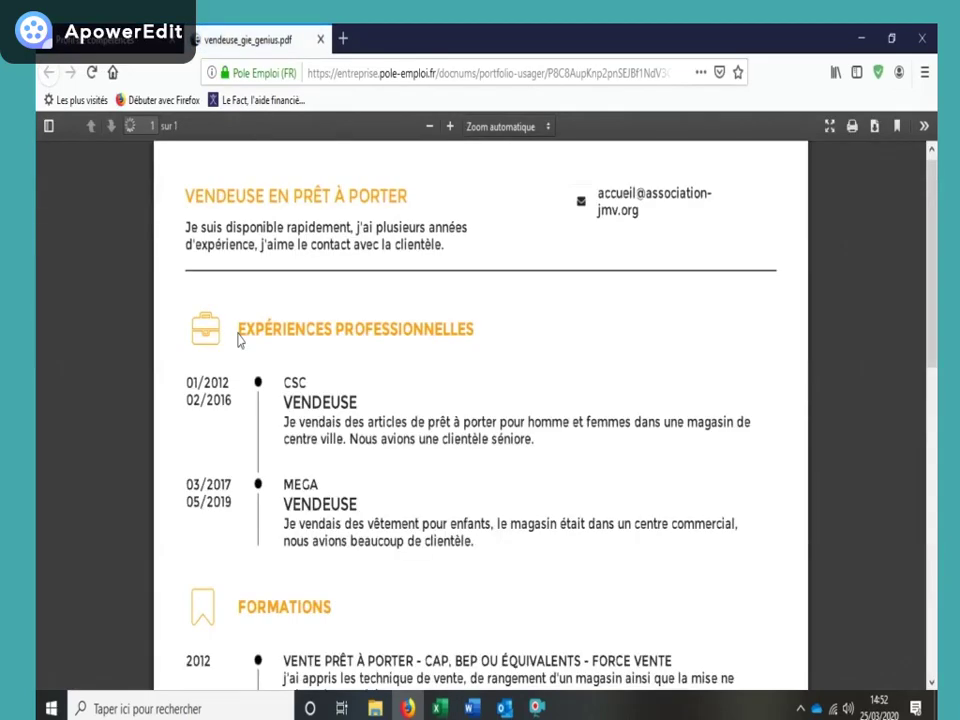
{"action": "scroll", "coordinate": [239, 341], "scroll_direction": "down", "scroll_amount": 10}
{"action": "scroll", "coordinate": [239, 341], "scroll_direction": "up", "scroll_amount": 5}
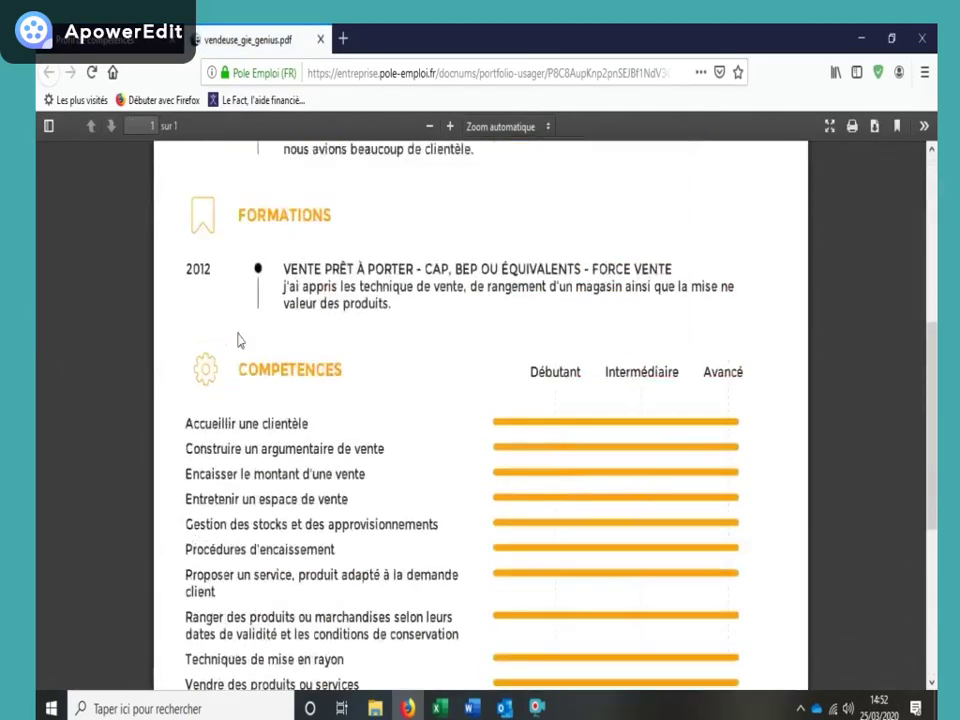
{"action": "scroll", "coordinate": [239, 341], "scroll_direction": "up", "scroll_amount": 4}
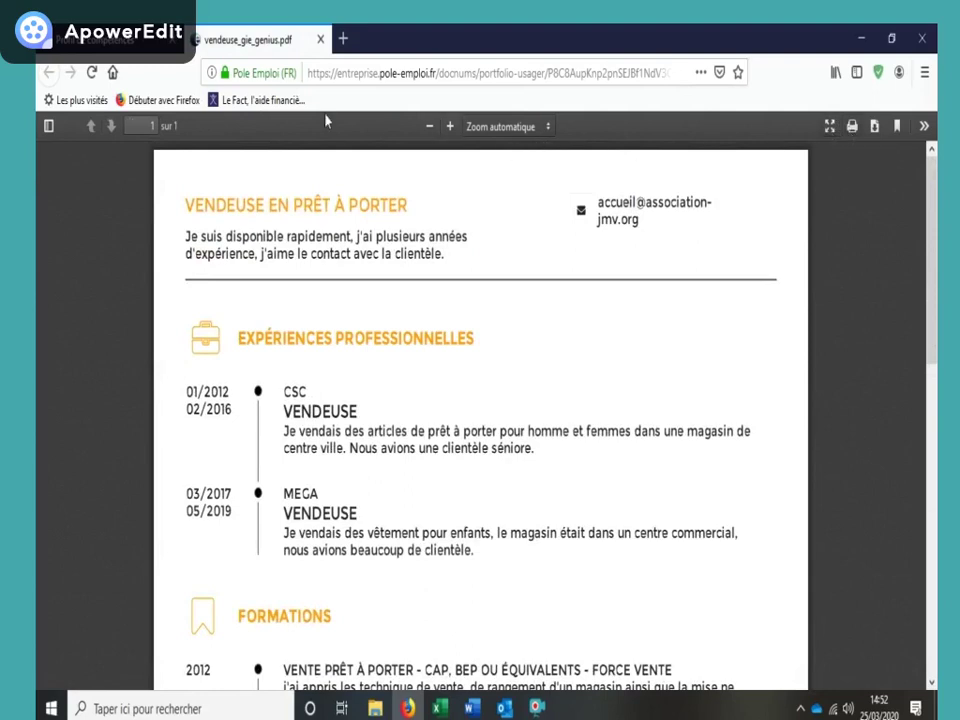
{"action": "left_click", "coordinate": [100, 40]}
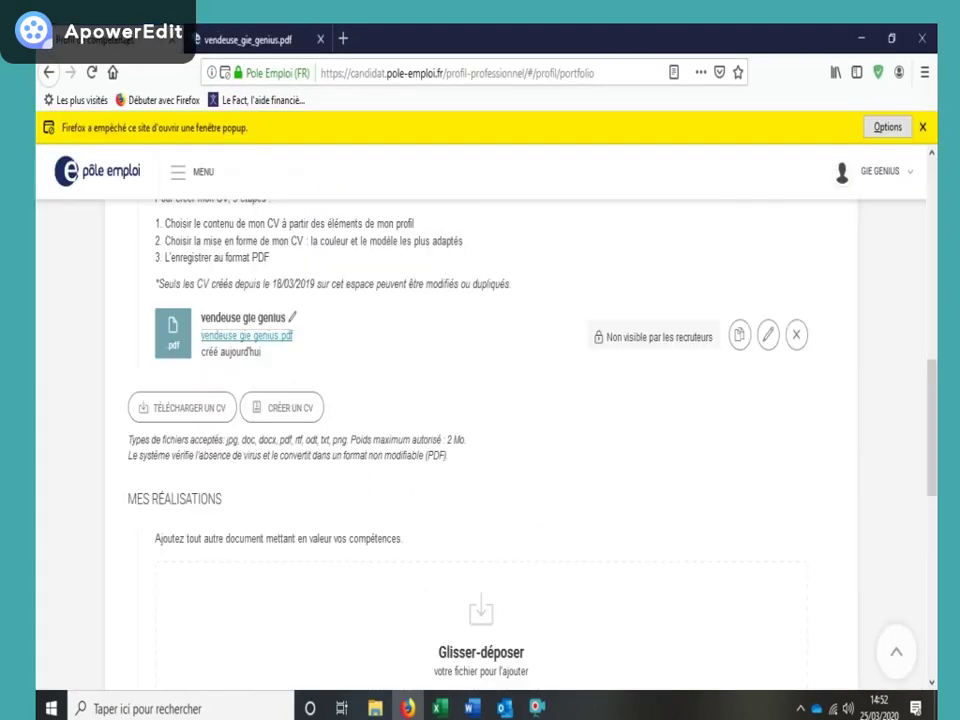
{"action": "scroll", "coordinate": [465, 371], "scroll_direction": "up", "scroll_amount": 5}
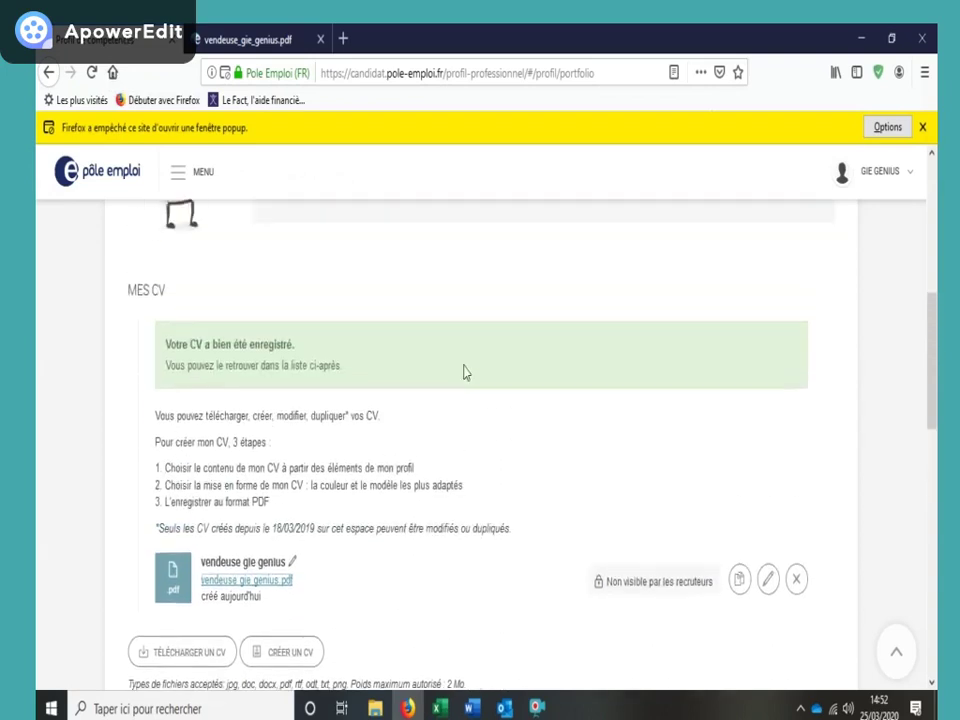
{"action": "scroll", "coordinate": [463, 371], "scroll_direction": "up", "scroll_amount": 3}
{"action": "scroll", "coordinate": [461, 371], "scroll_direction": "down", "scroll_amount": 1}
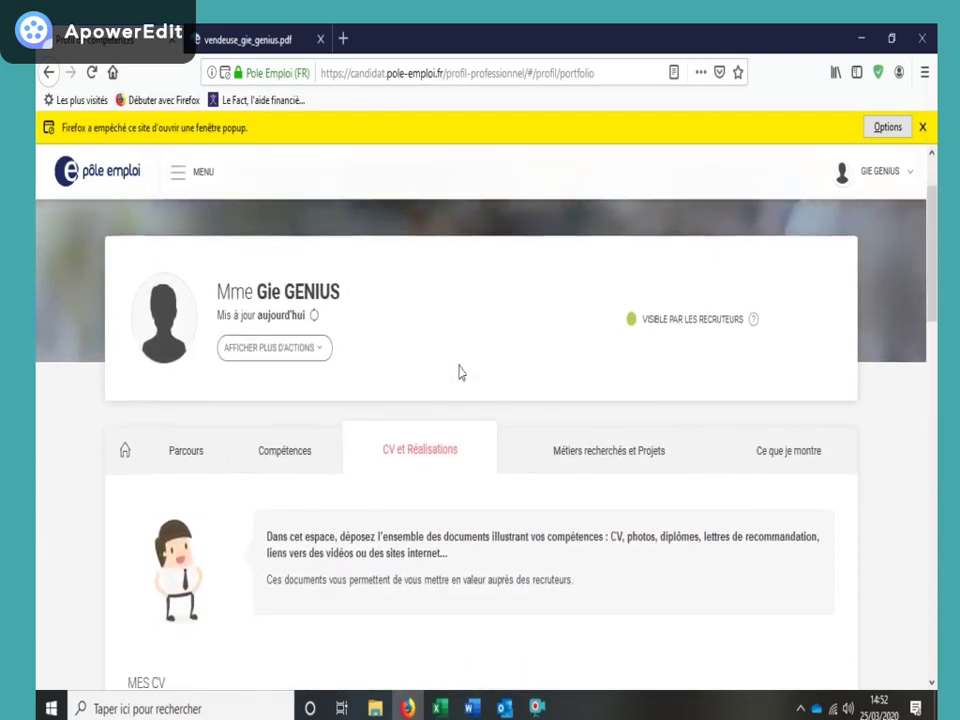
{"action": "scroll", "coordinate": [440, 360], "scroll_direction": "down", "scroll_amount": 1}
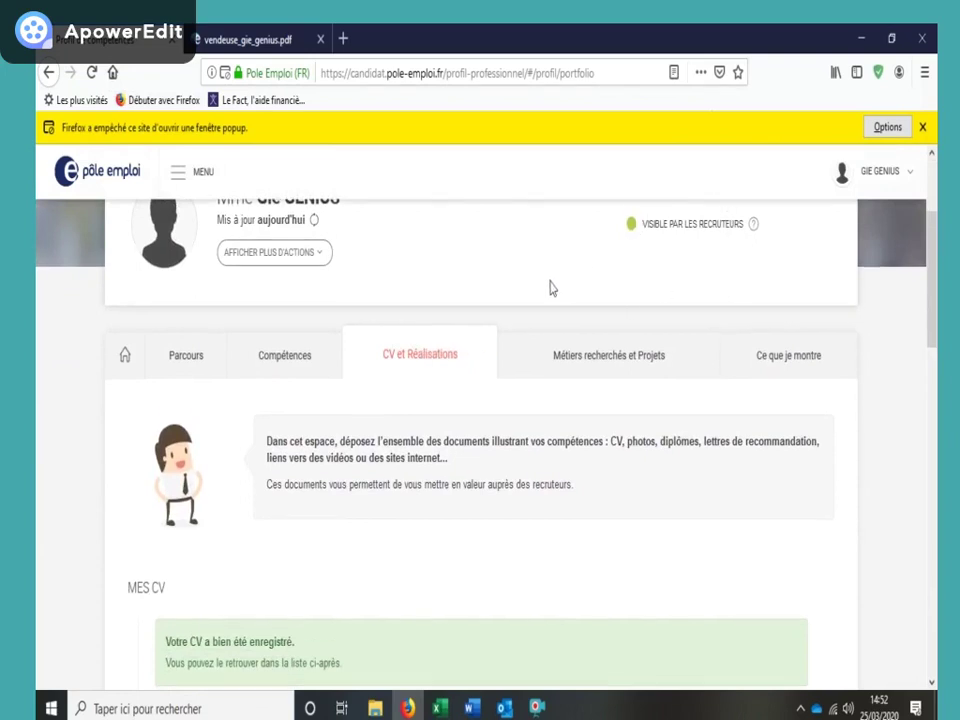
{"action": "scroll", "coordinate": [549, 288], "scroll_direction": "down", "scroll_amount": 3}
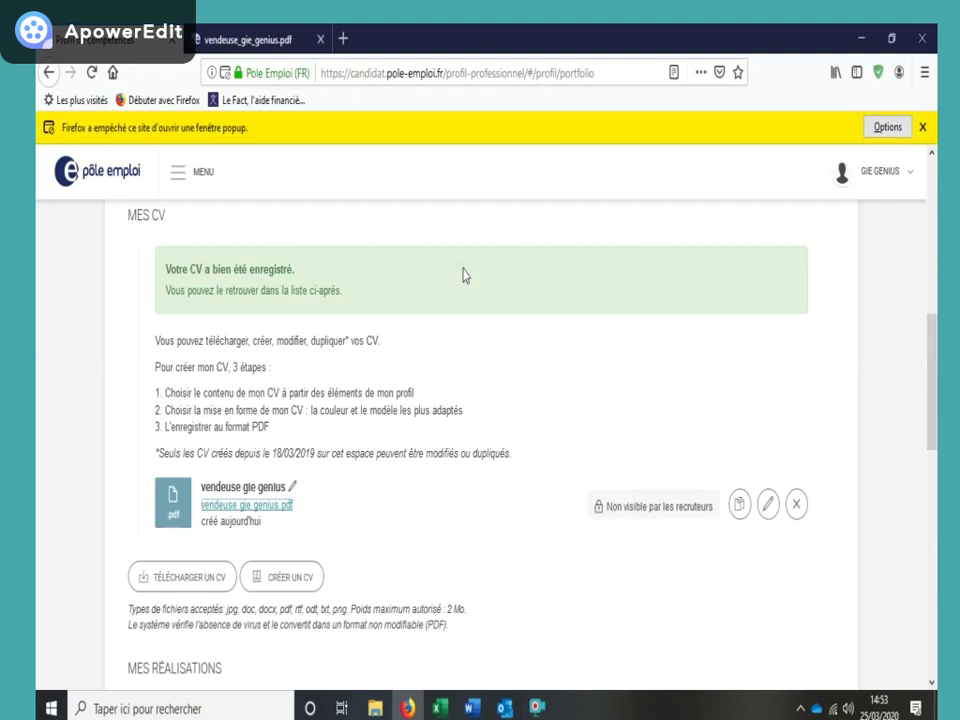
{"action": "left_click", "coordinate": [541, 712]}
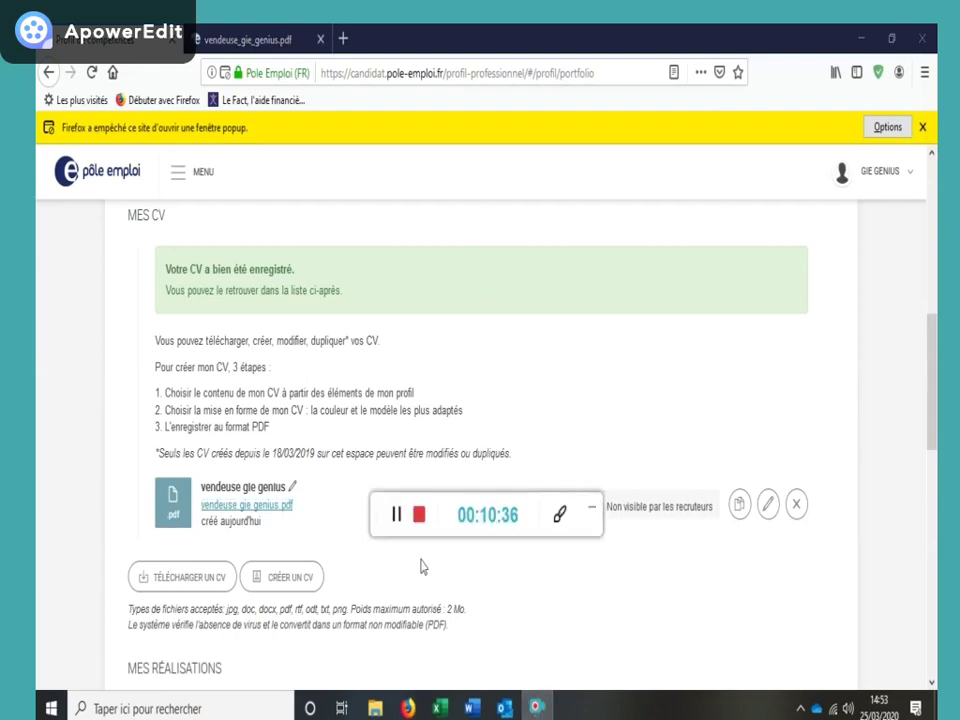